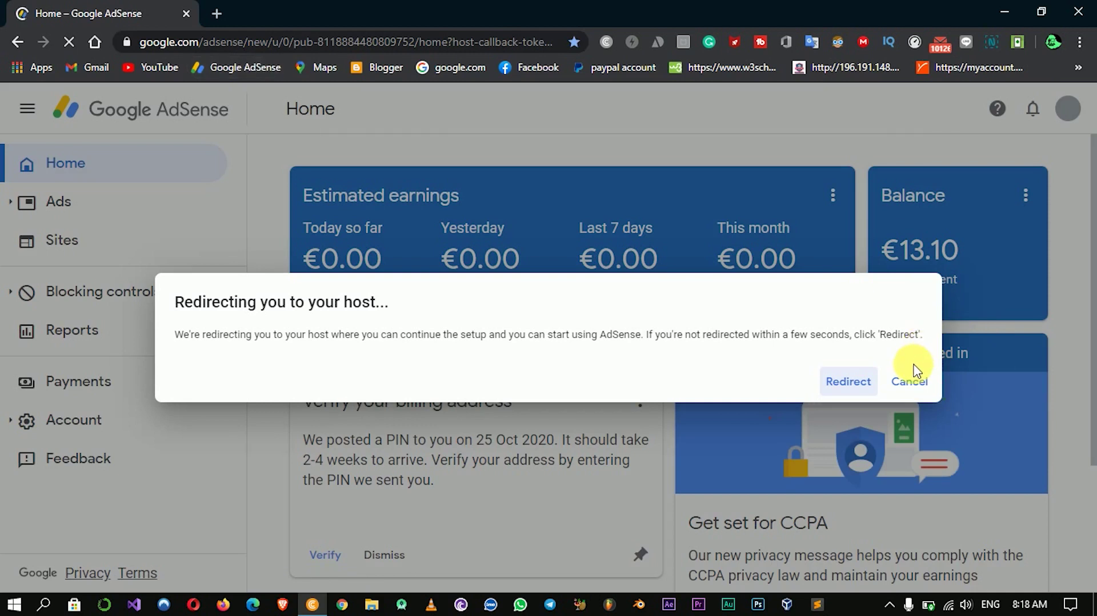
- Cancel the redirect to the host and start verifying the billing address from the to-do card
left_click(909, 381)
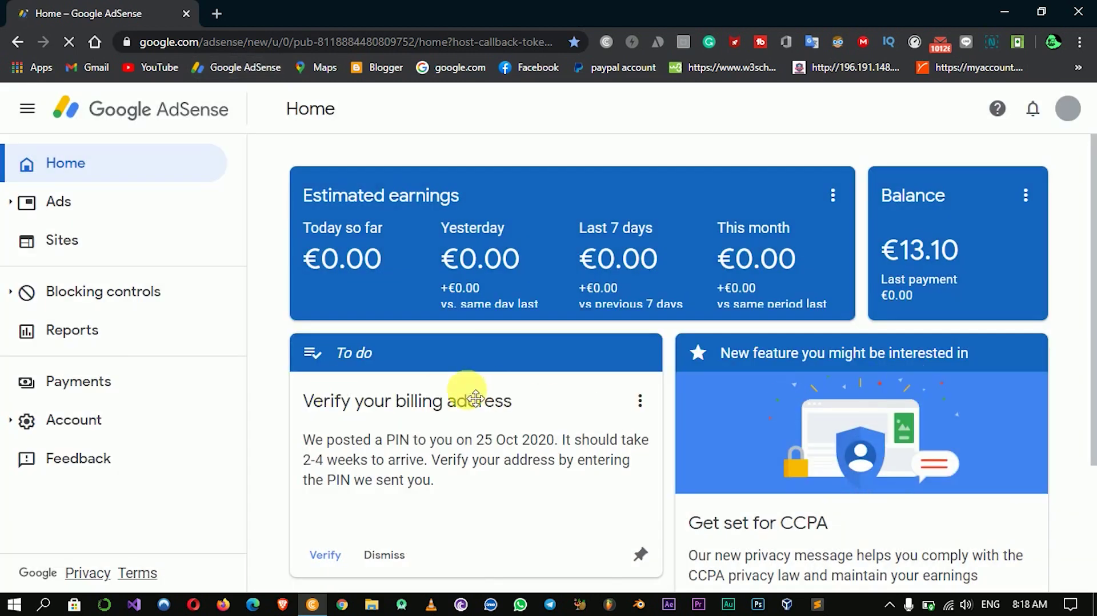
scroll(418, 350, "down", 3)
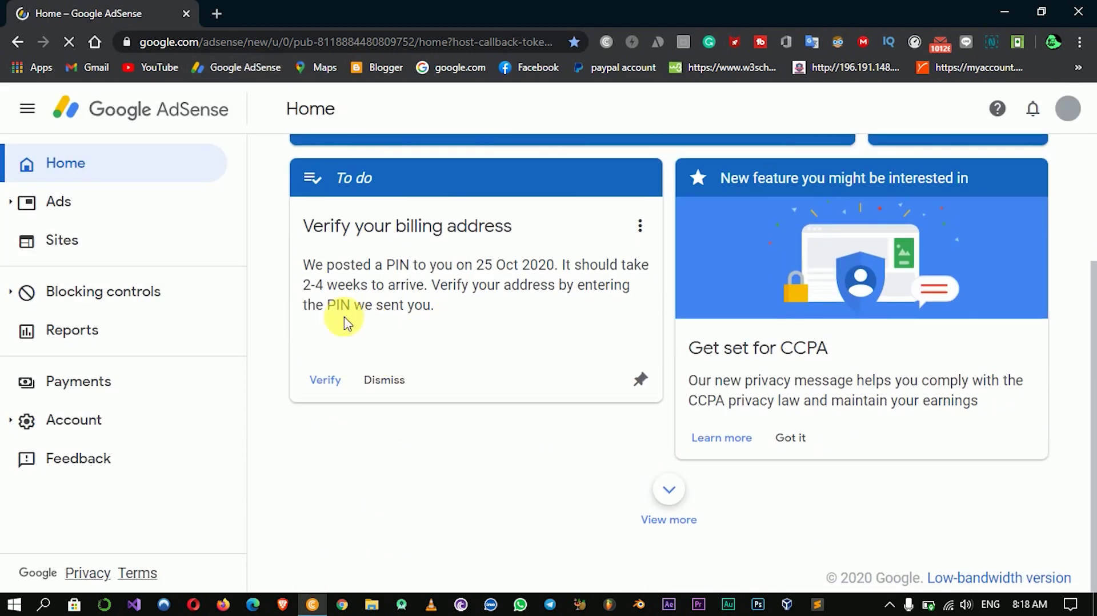
mouse_move(490, 263)
left_mouse_down()
mouse_move(507, 264)
mouse_move(465, 263)
mouse_move(480, 272)
left_mouse_up()
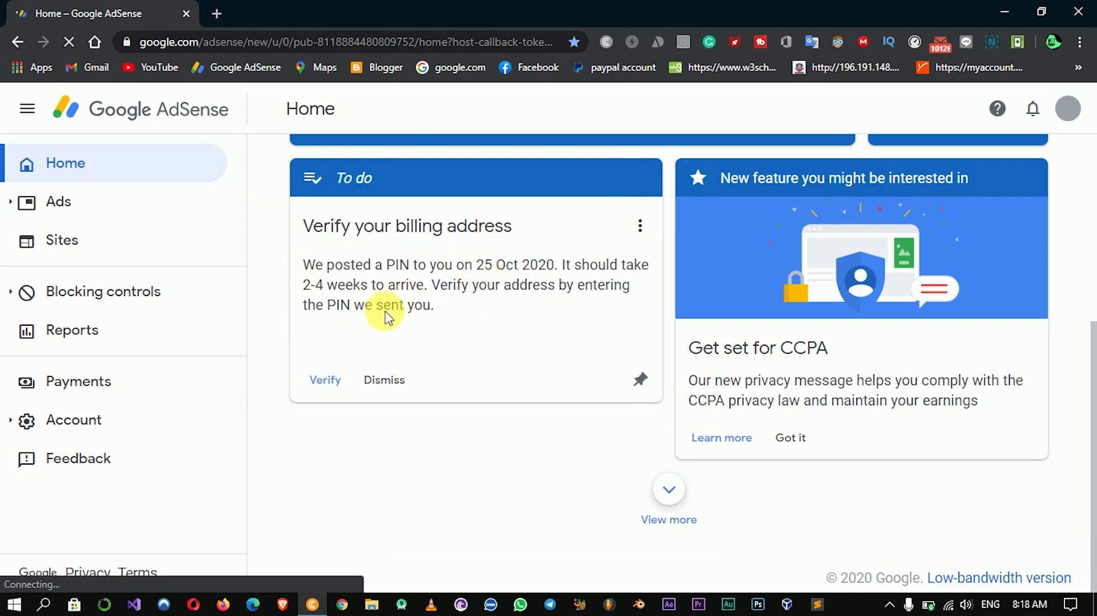
left_click(323, 382)
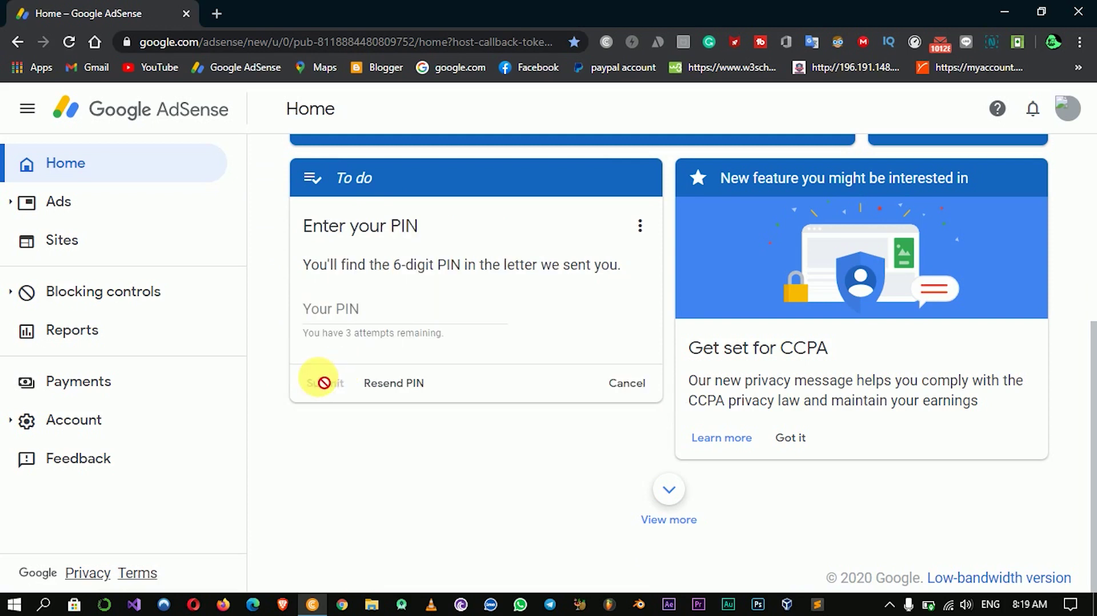
- Enter the 6-digit PIN from the mailed letter and submit it to verify the billing address
left_click(368, 309)
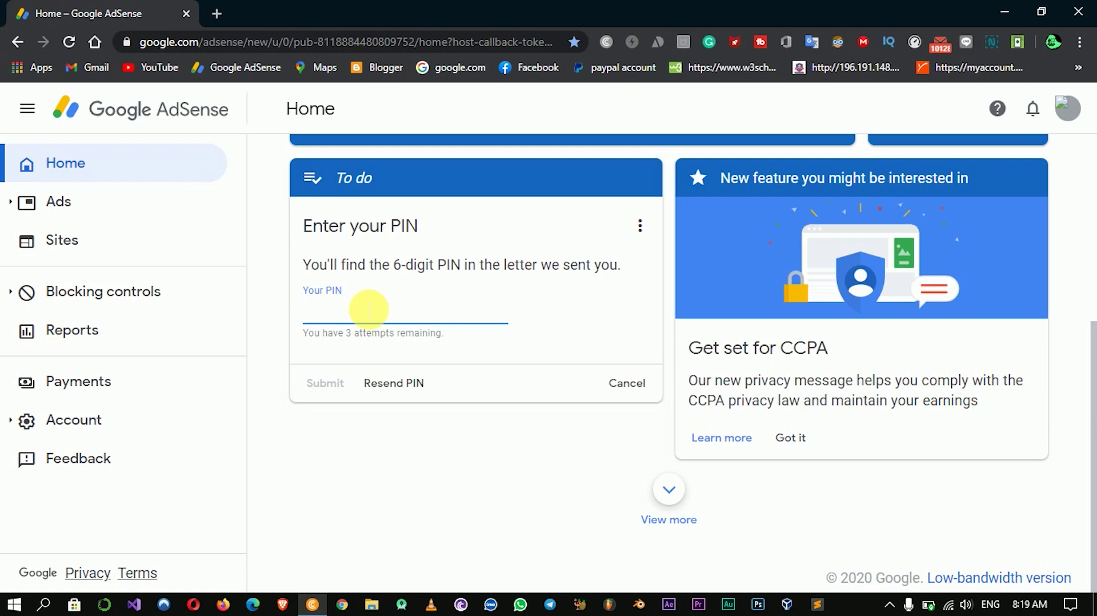
type("5")
type("5")
left_click(323, 383)
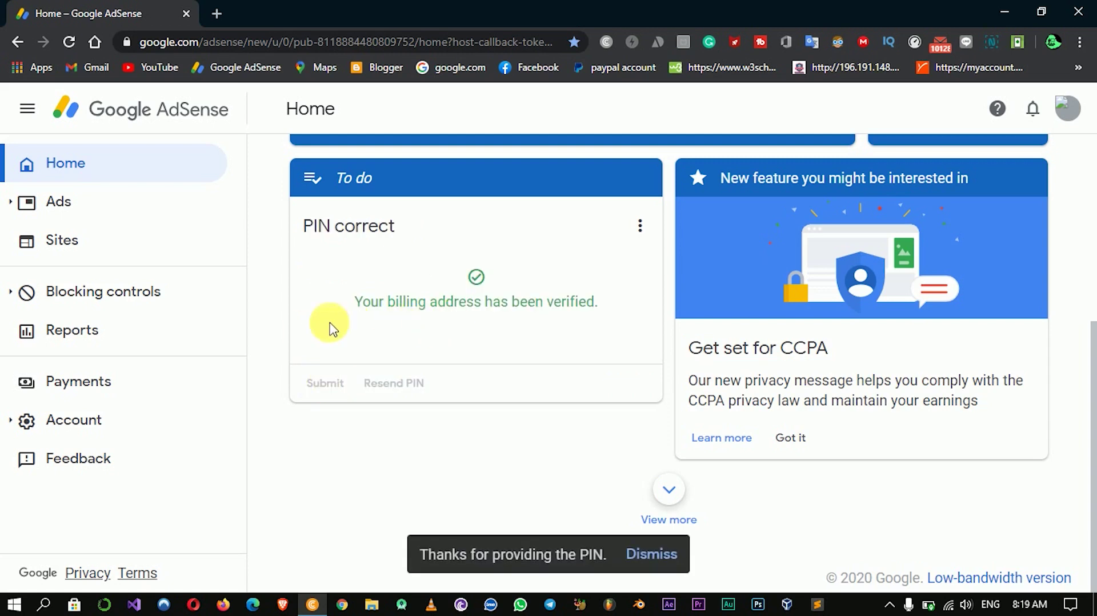
left_click_drag(358, 307, 384, 311)
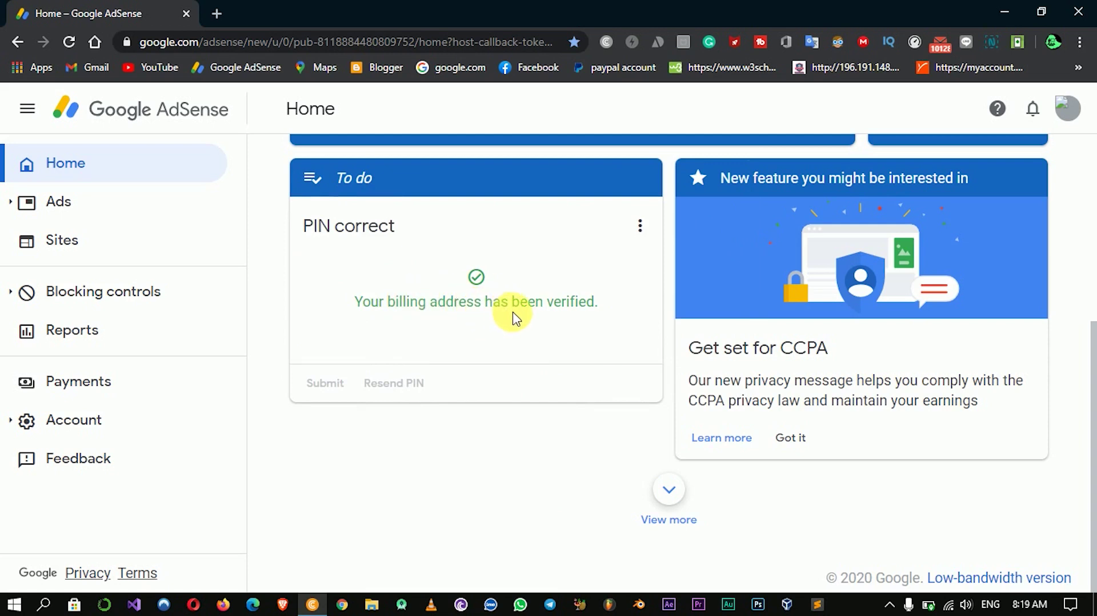
- Reload the AdSense home page, cancel the host redirect and check the notices above the estimated earnings
scroll(512, 314, "up", 4)
scroll(506, 325, "up", 2)
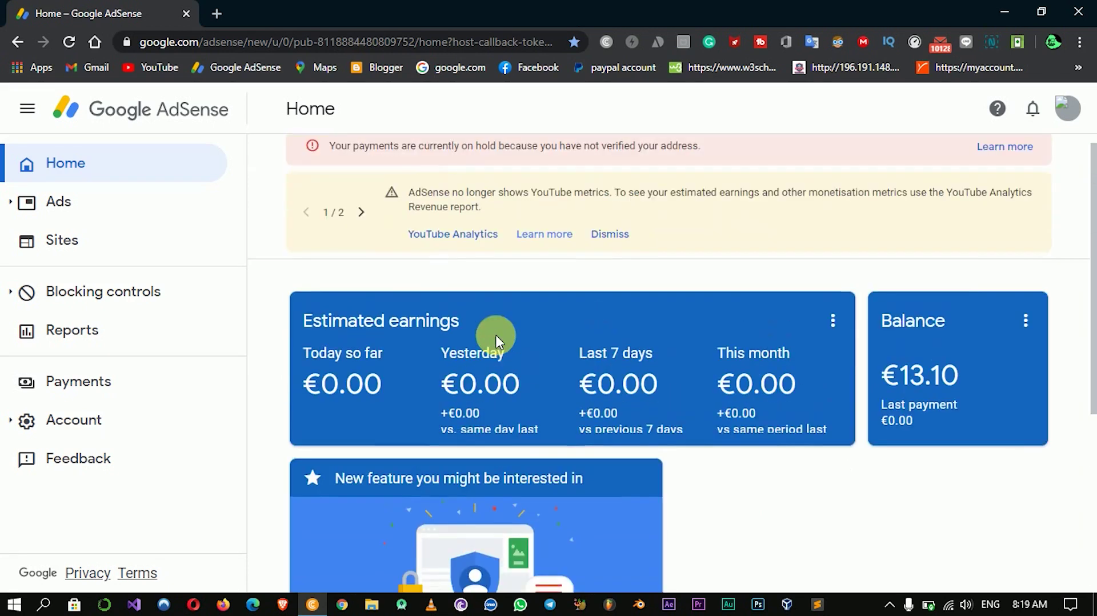
scroll(495, 334, "down", 6)
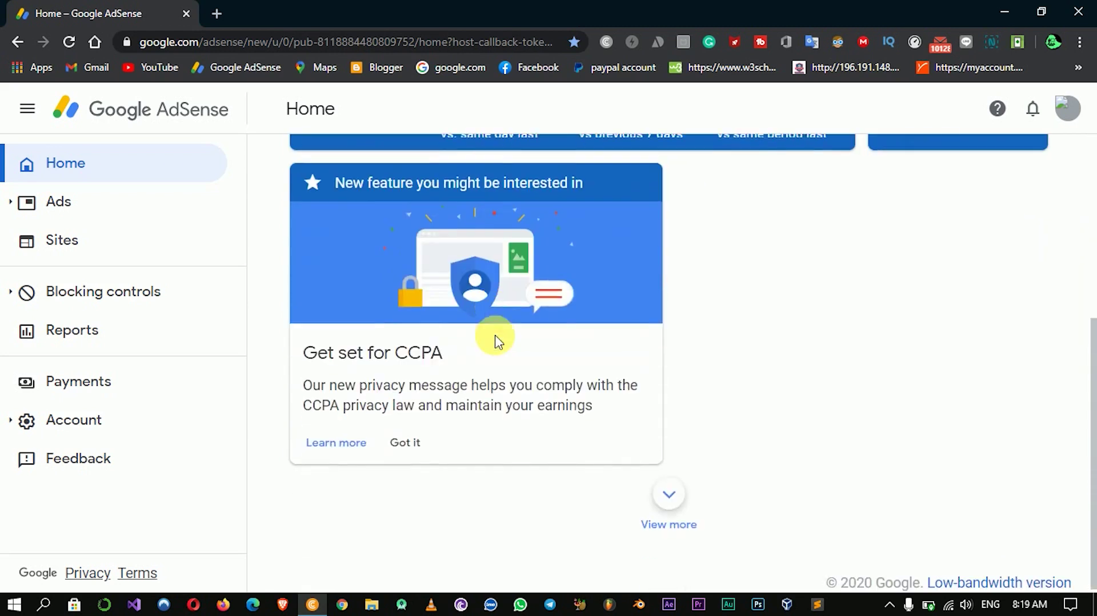
scroll(492, 340, "up", 6)
left_click(70, 42)
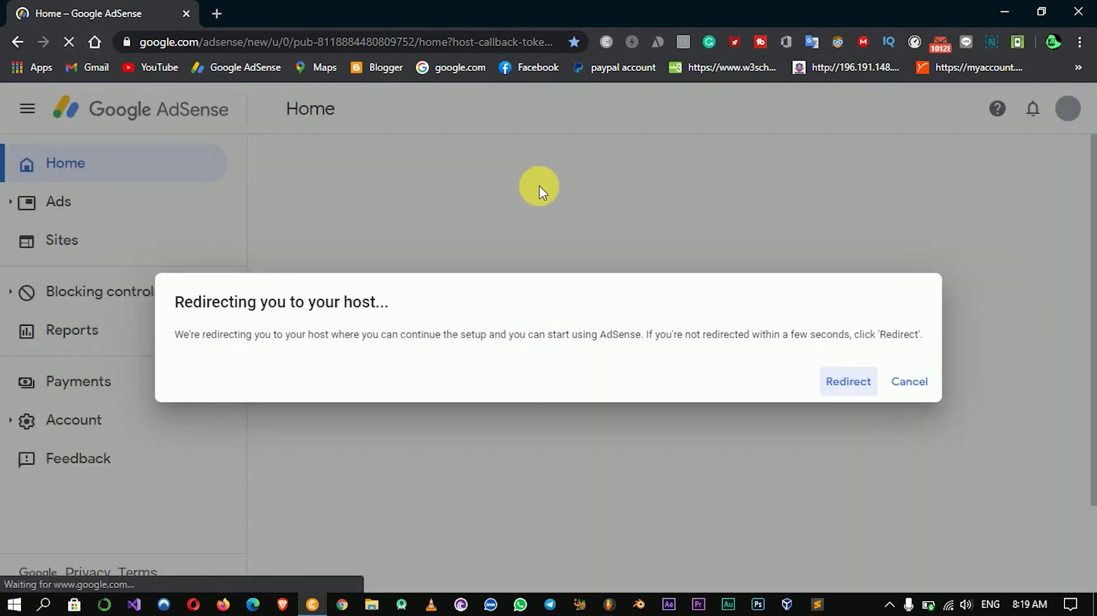
left_click(908, 381)
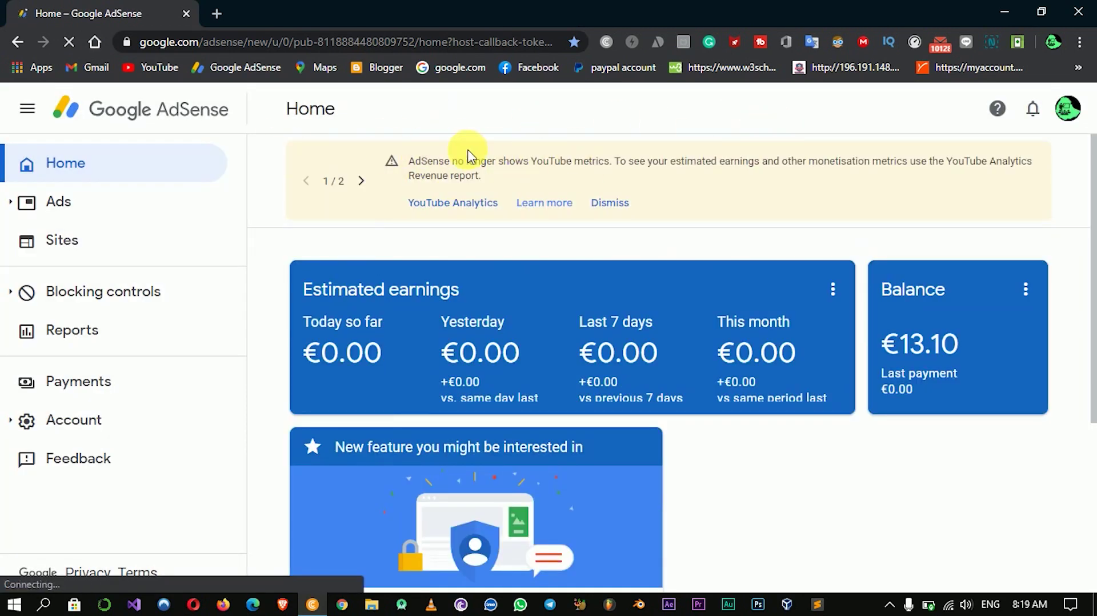
left_click_drag(415, 162, 571, 184)
left_click(574, 183)
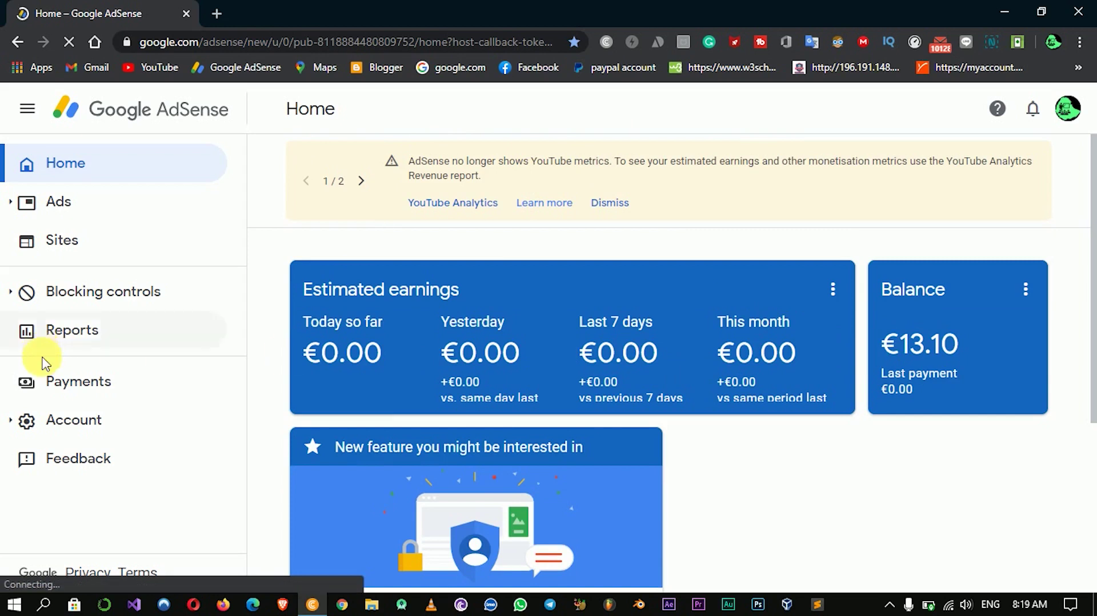
- Open the Payments page and review its earnings, transactions, payment method and settings sections
left_click(86, 385)
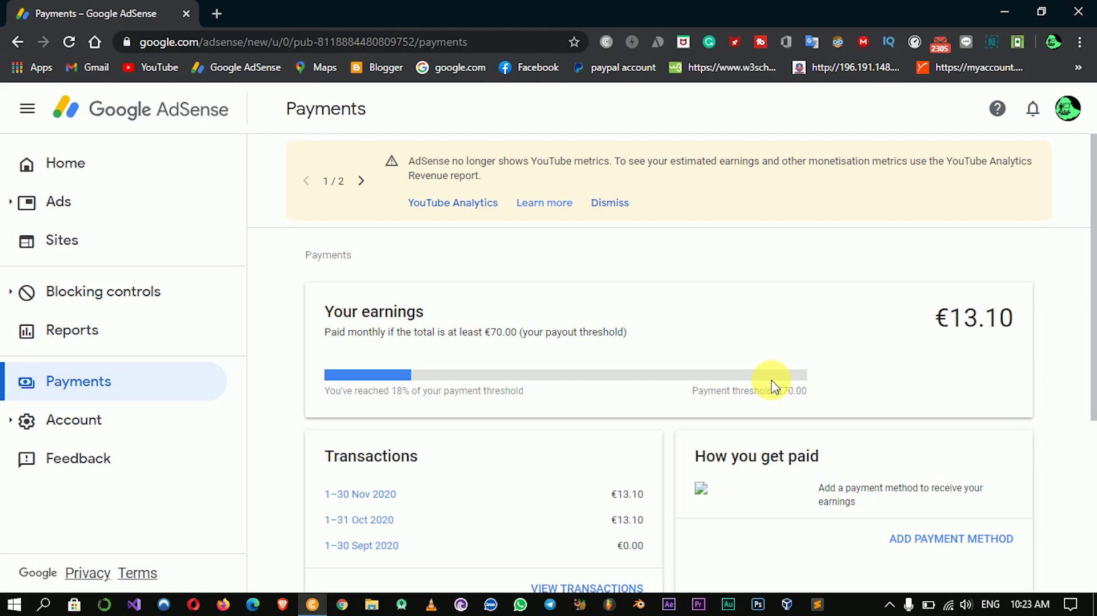
scroll(773, 385, "down", 2)
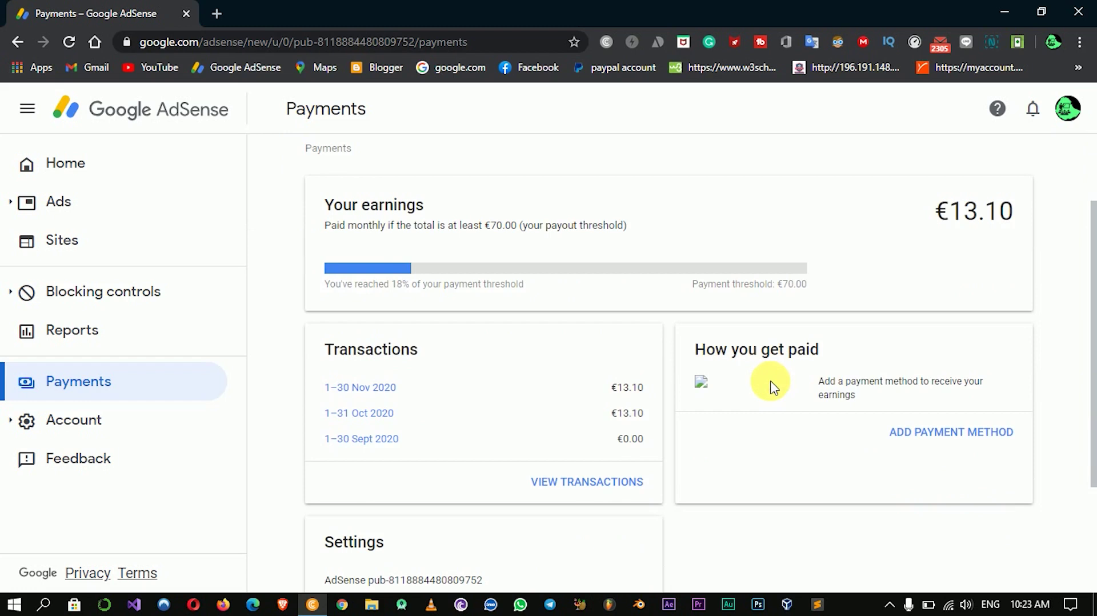
scroll(771, 386, "down", 2)
scroll(629, 313, "down", 1)
scroll(772, 276, "up", 5)
scroll(780, 286, "down", 2)
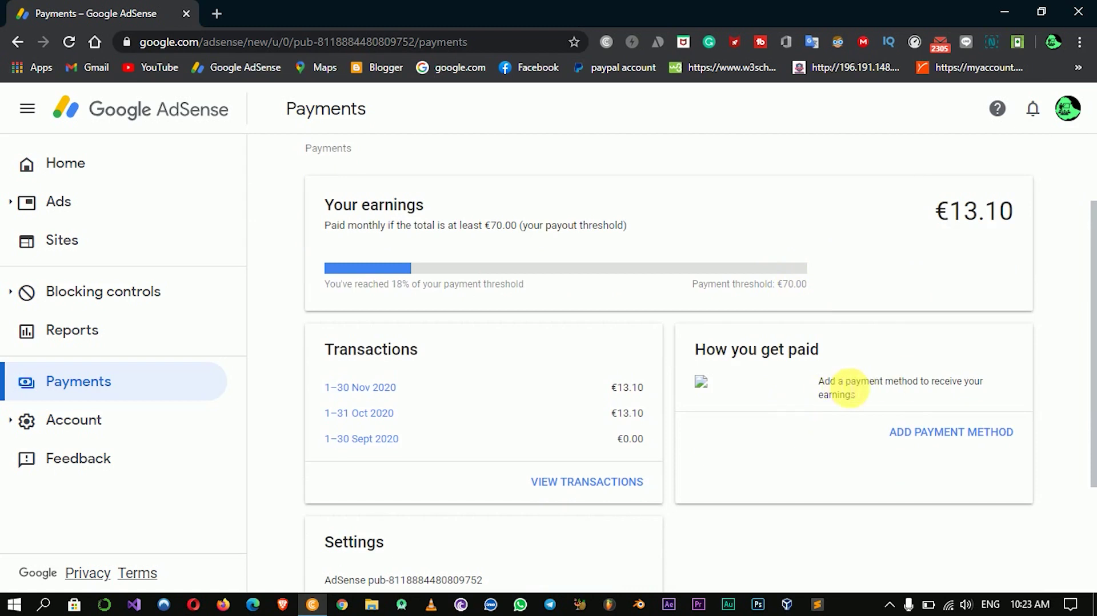
scroll(727, 386, "down", 2)
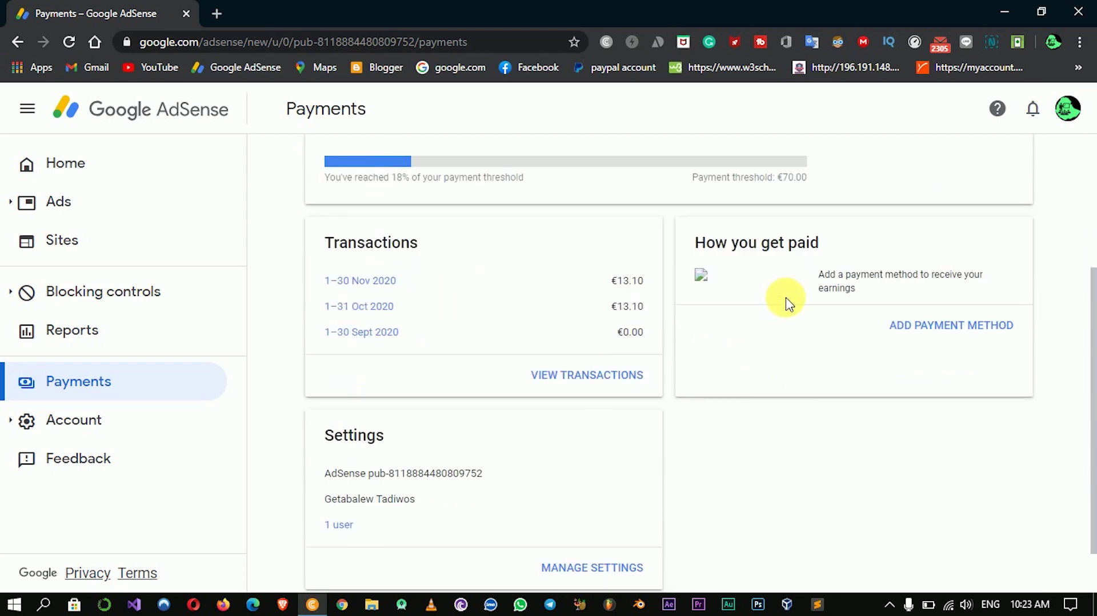
scroll(697, 287, "up", 2)
scroll(731, 297, "down", 2)
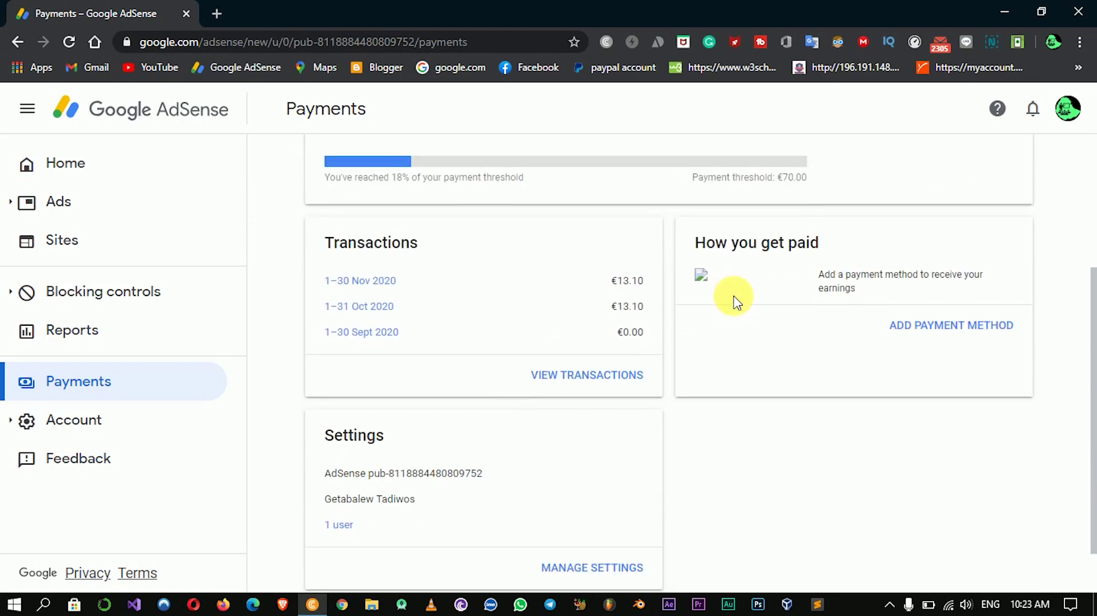
scroll(731, 297, "down", 1)
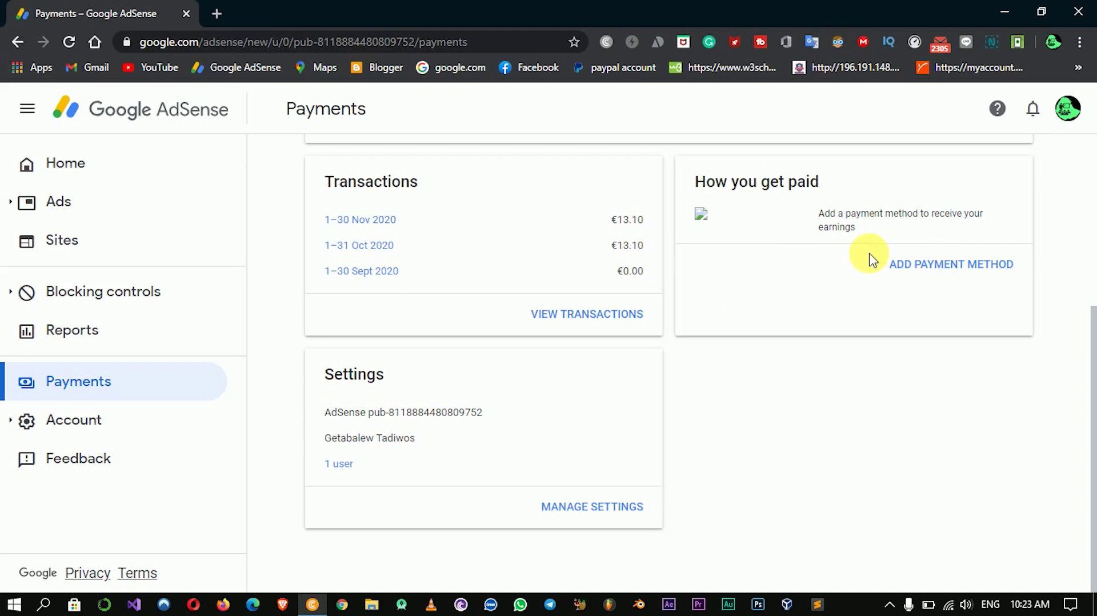
scroll(886, 259, "up", 3)
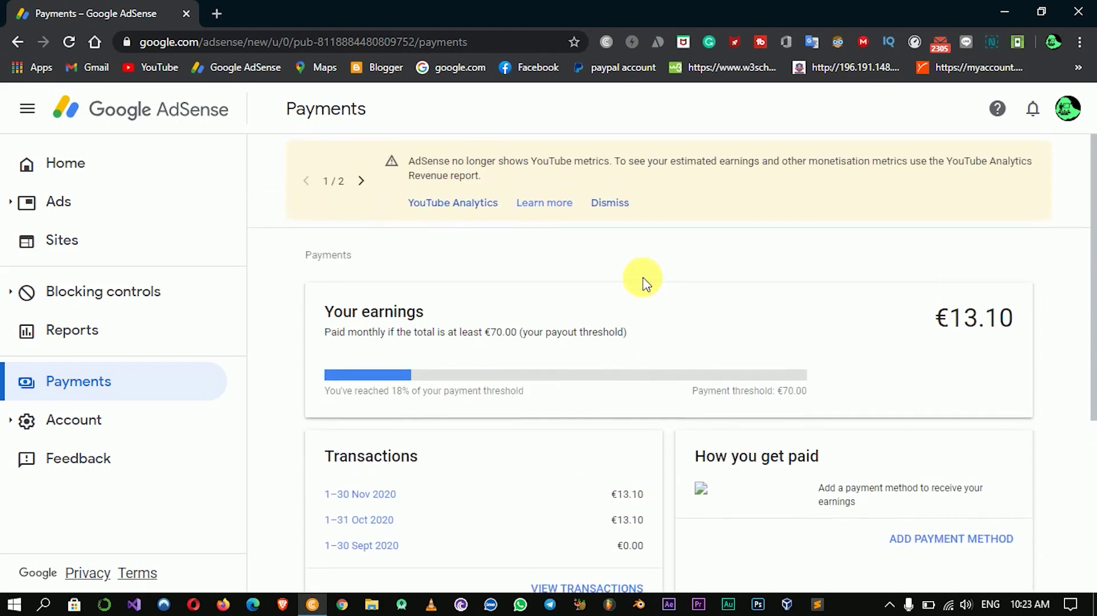
scroll(642, 280, "down", 2)
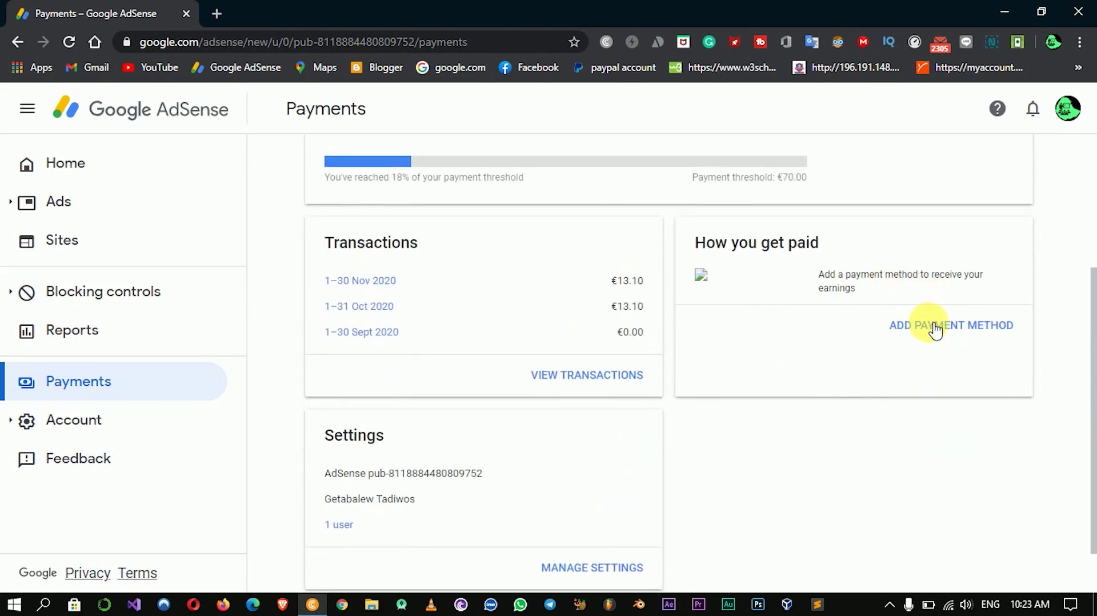
- Start adding a payment method and choose new wire transfer details after viewing the cheque option
left_click(970, 326)
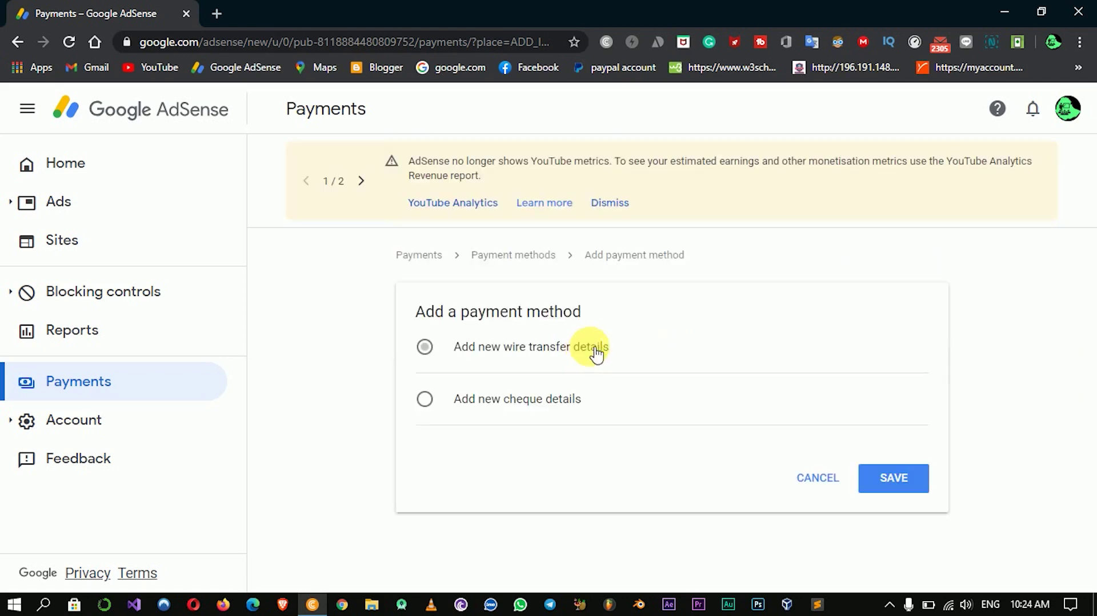
left_click(653, 341)
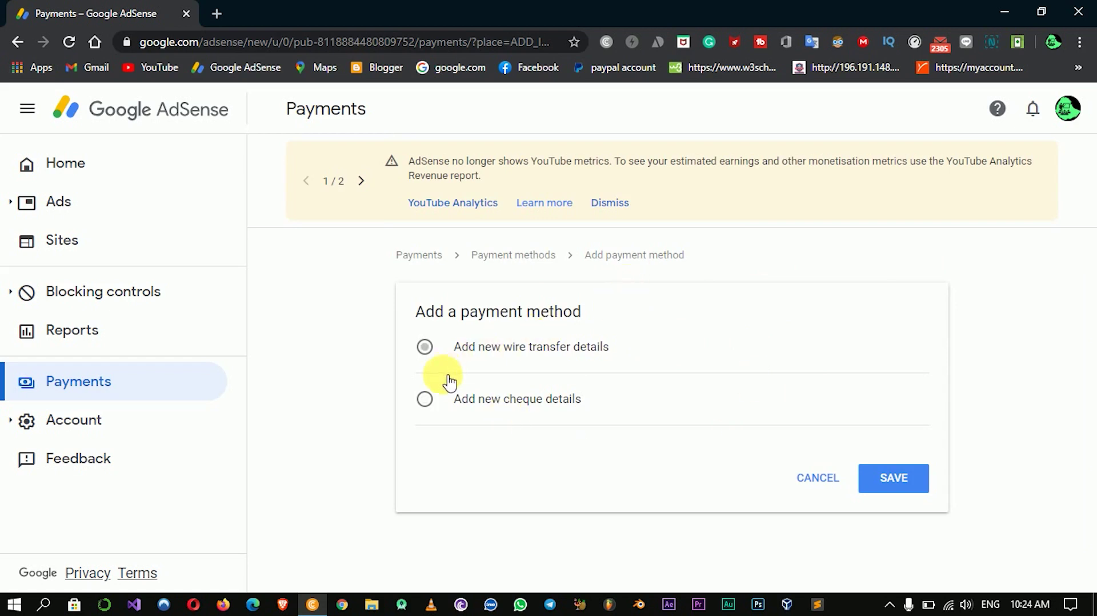
left_click(426, 400)
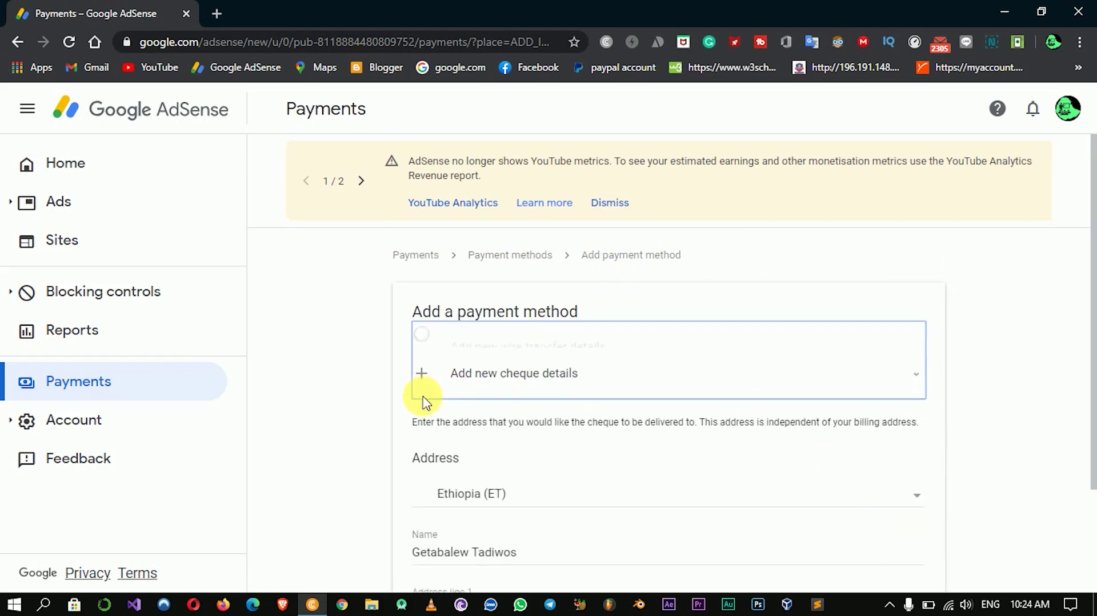
left_click(564, 352)
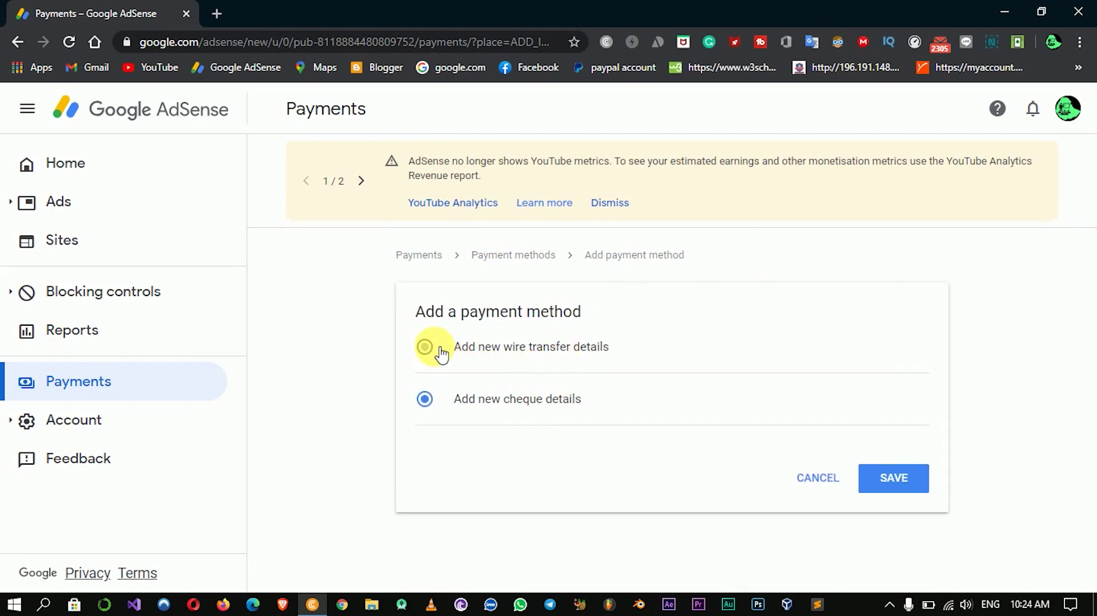
left_click(440, 353)
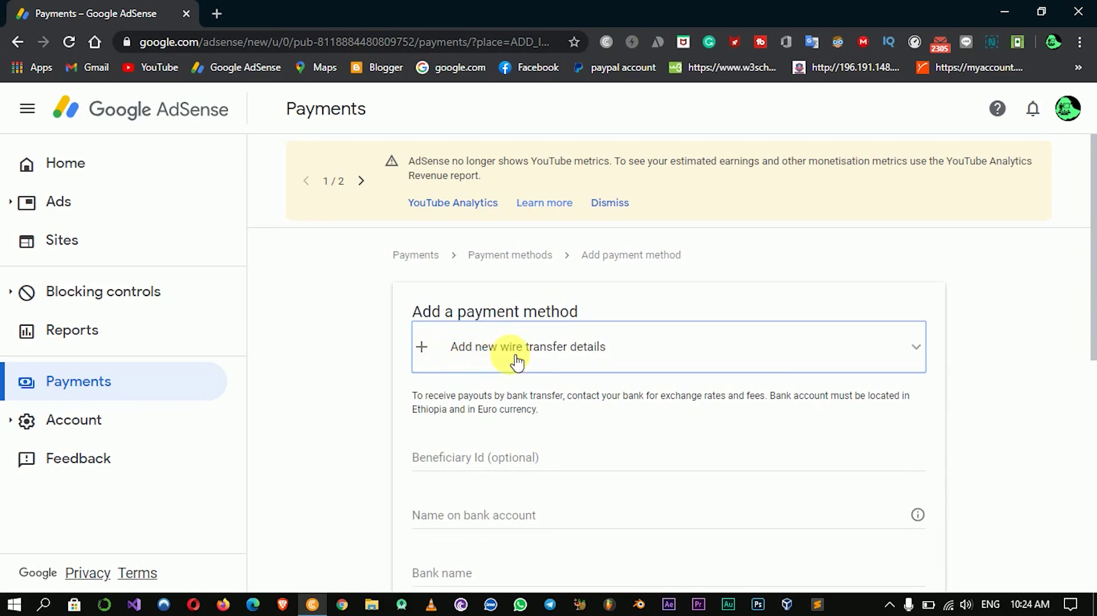
- Go through the wire transfer form's fields, including Beneficiary Id and Name on bank account
scroll(539, 363, "down", 2)
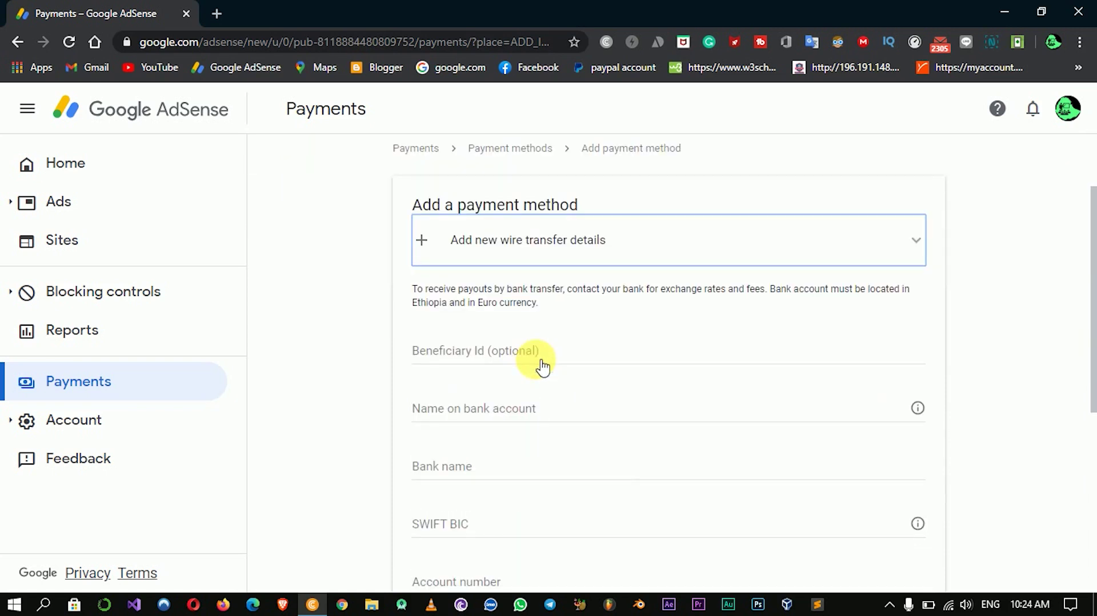
left_click(529, 361)
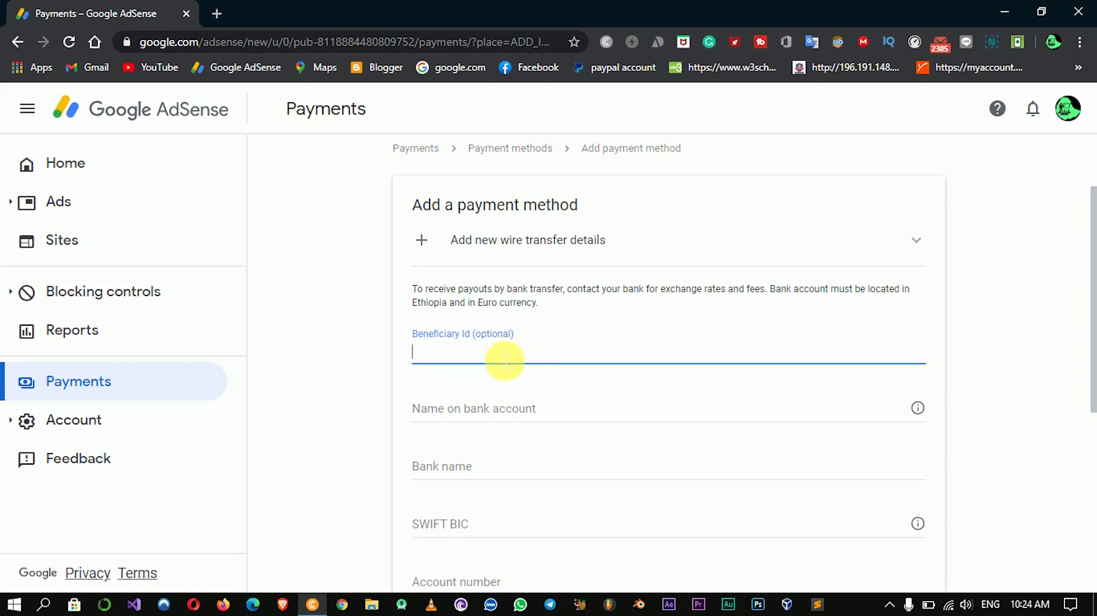
scroll(557, 400, "down", 2)
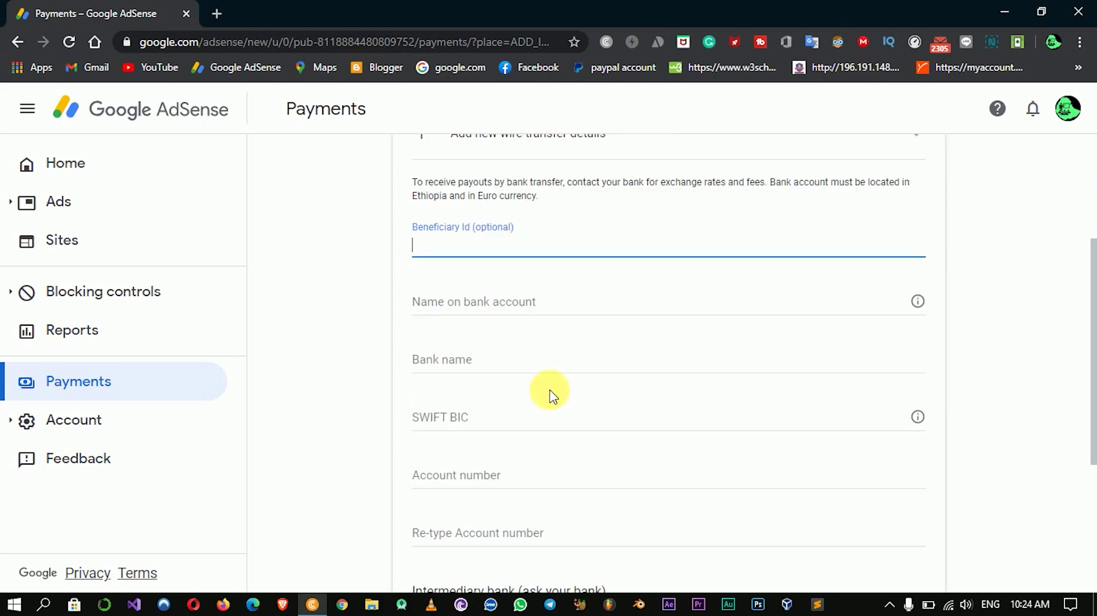
left_click(535, 303)
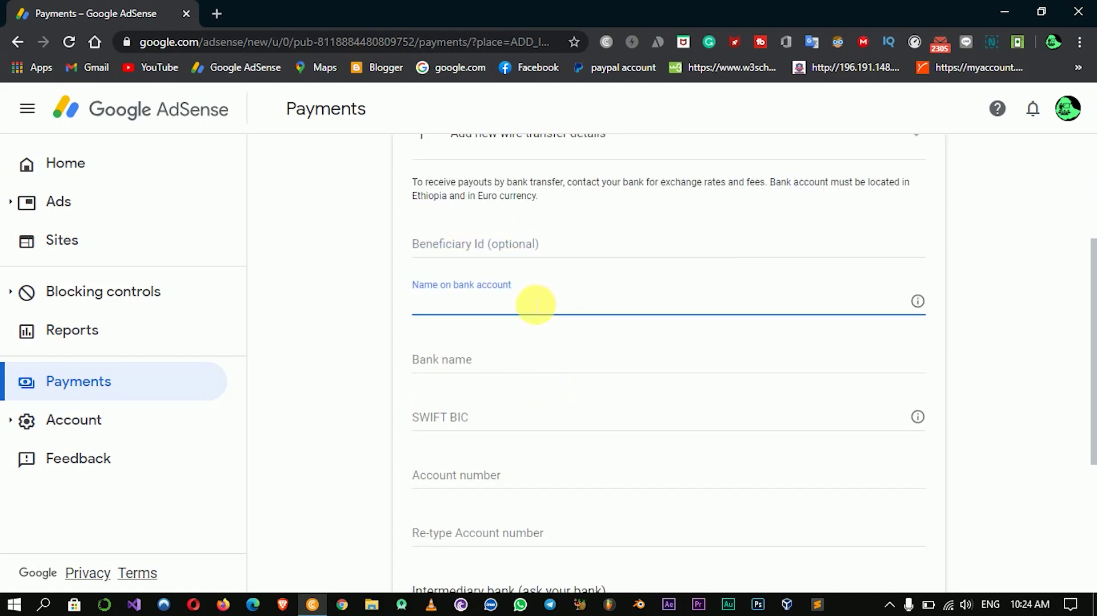
- Open Google in a new browser tab and search for "abyssinia swift code"
left_click(215, 14)
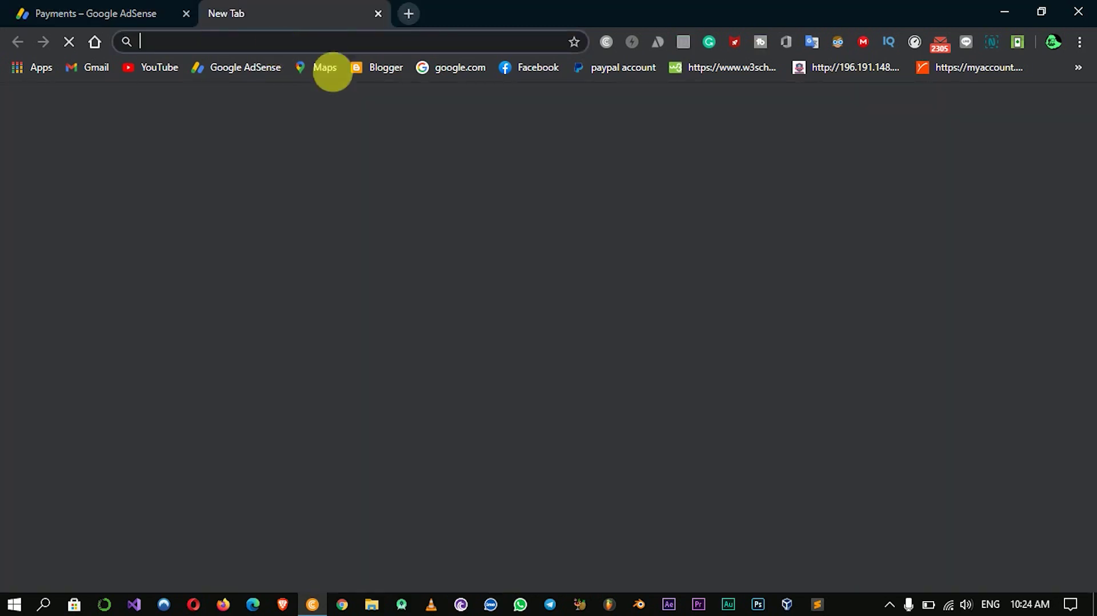
left_click(437, 70)
left_click(182, 17)
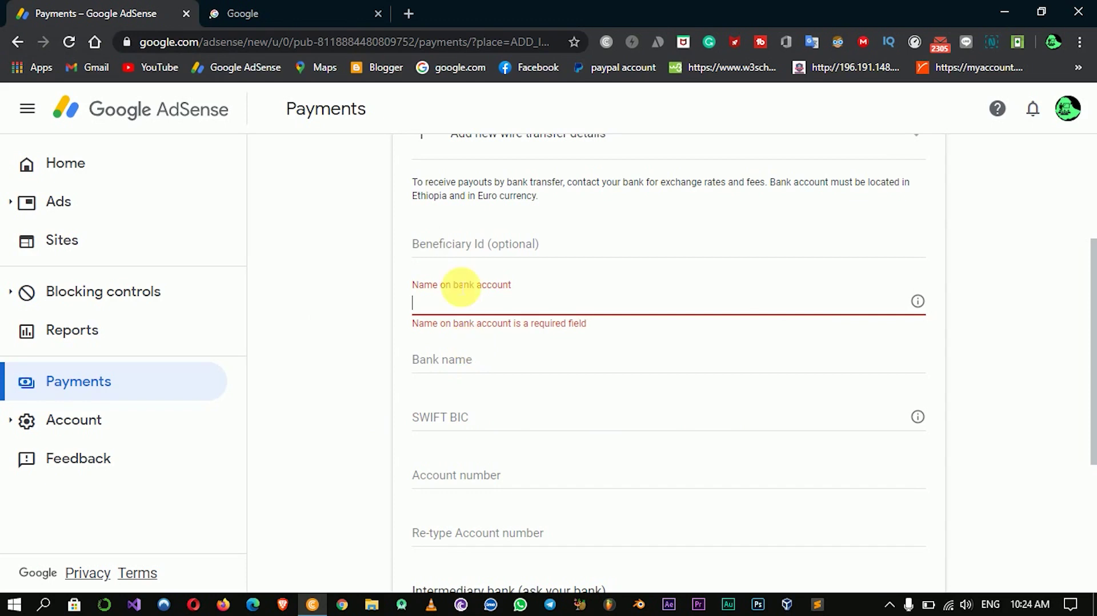
left_click(294, 11)
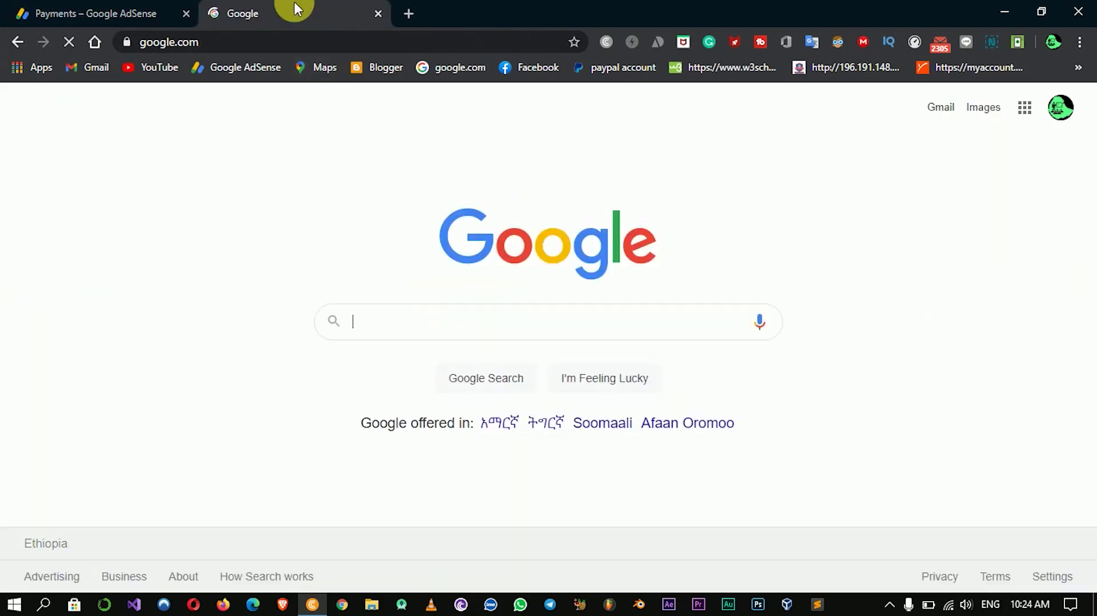
left_click(393, 309)
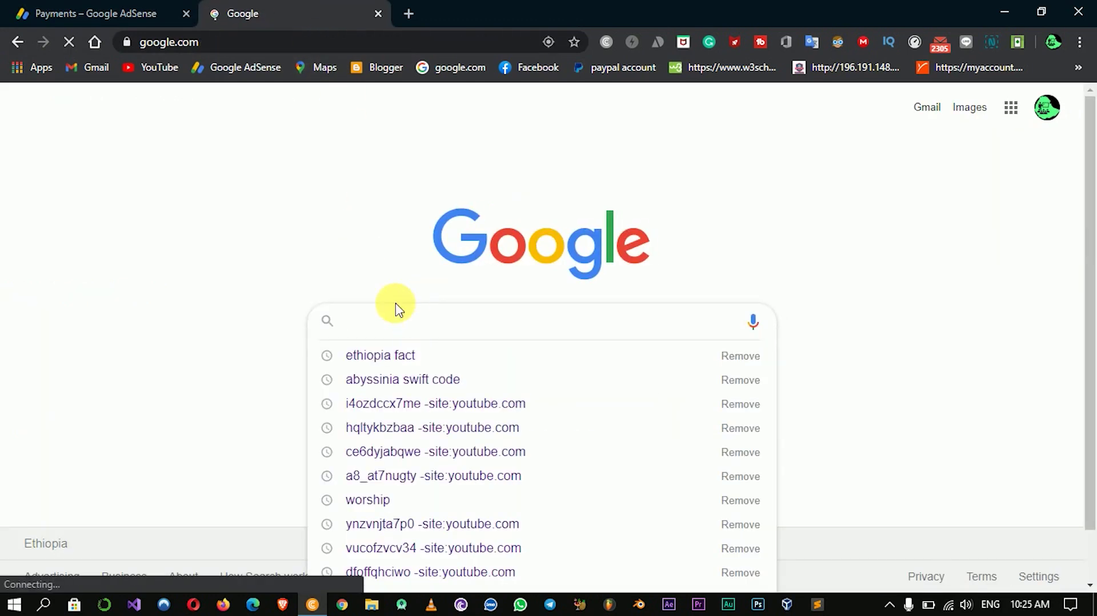
left_click(406, 386)
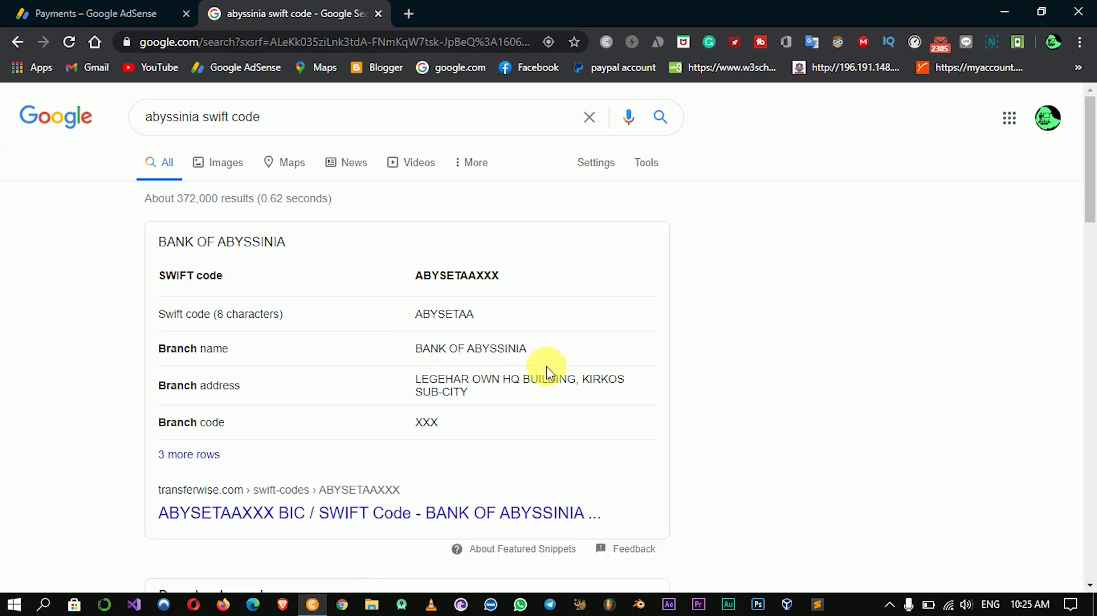
- Copy the branch name BANK OF ABYSSINIA from the search results and return to the AdSense payment form
left_click_drag(528, 350, 430, 354)
right_click(441, 355)
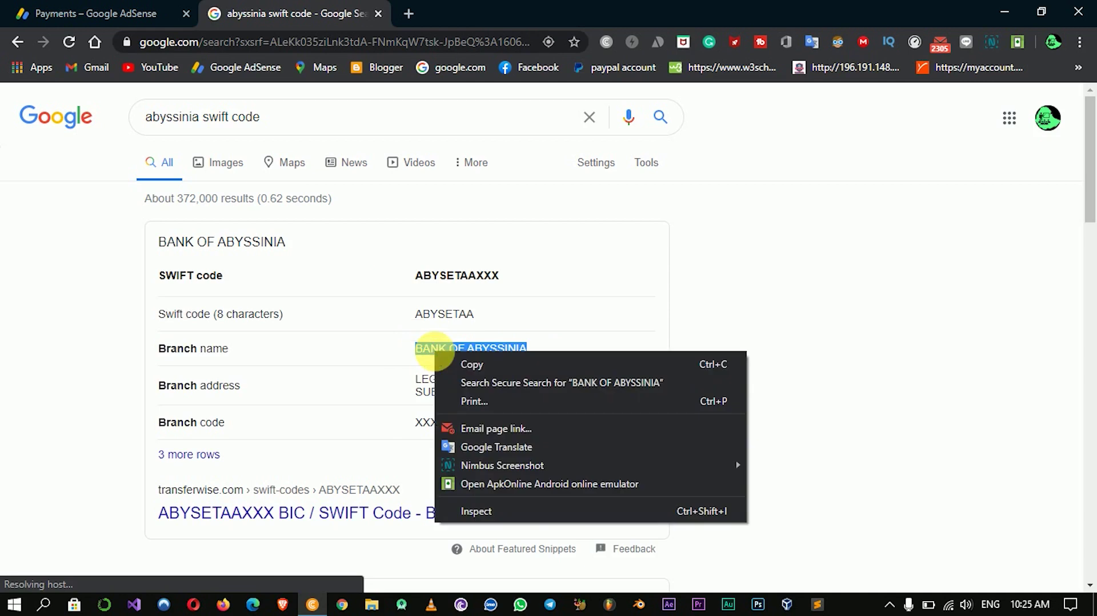
left_click(457, 362)
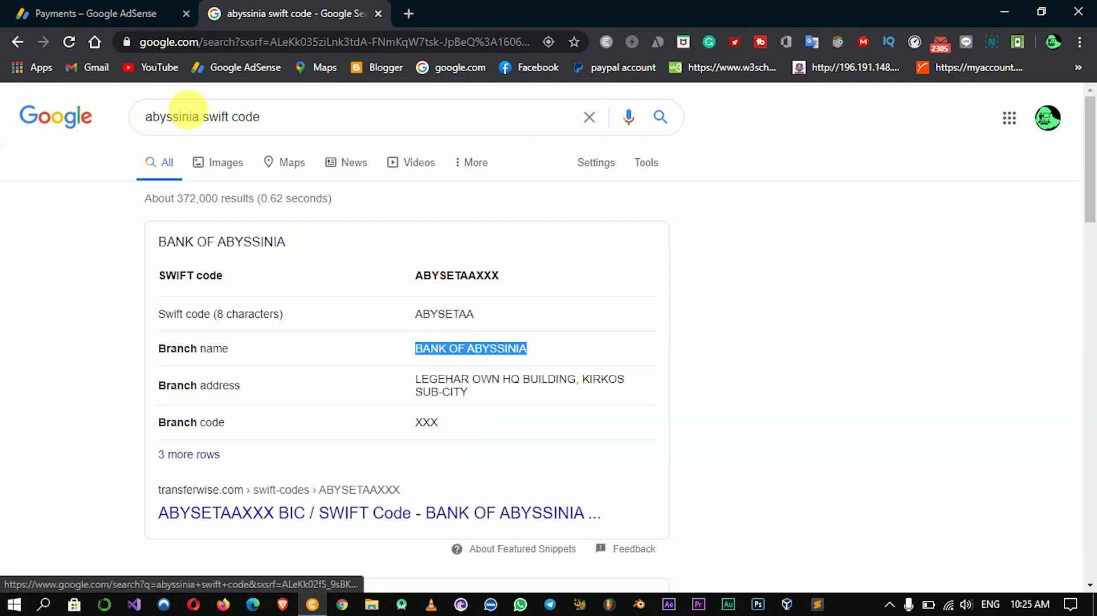
left_click(114, 12)
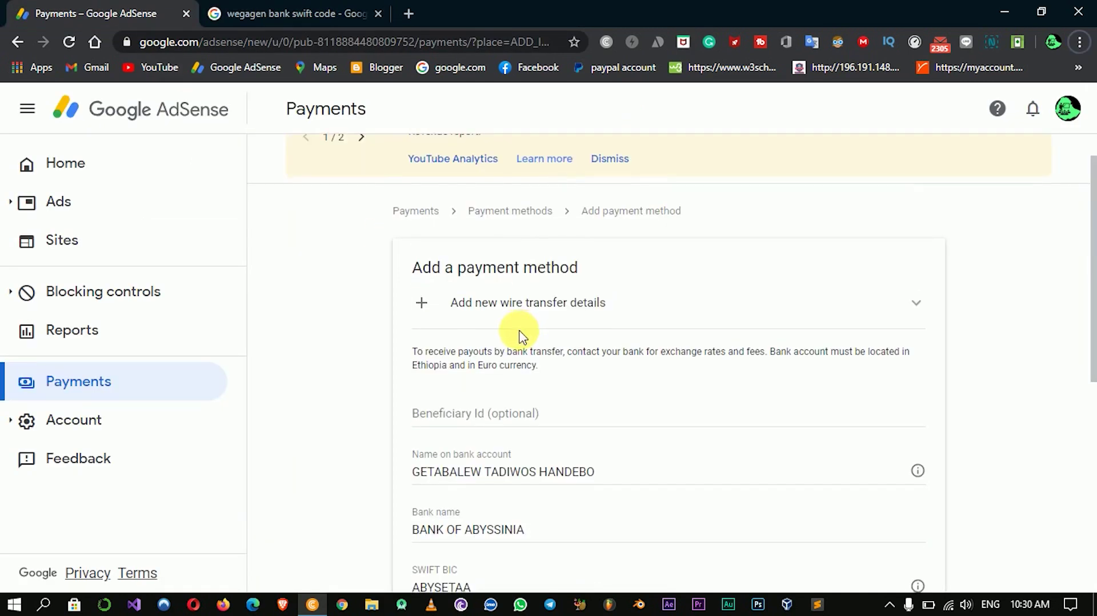
- Review the Name on bank account and Bank name entries in the wire transfer form
scroll(522, 336, "down", 2)
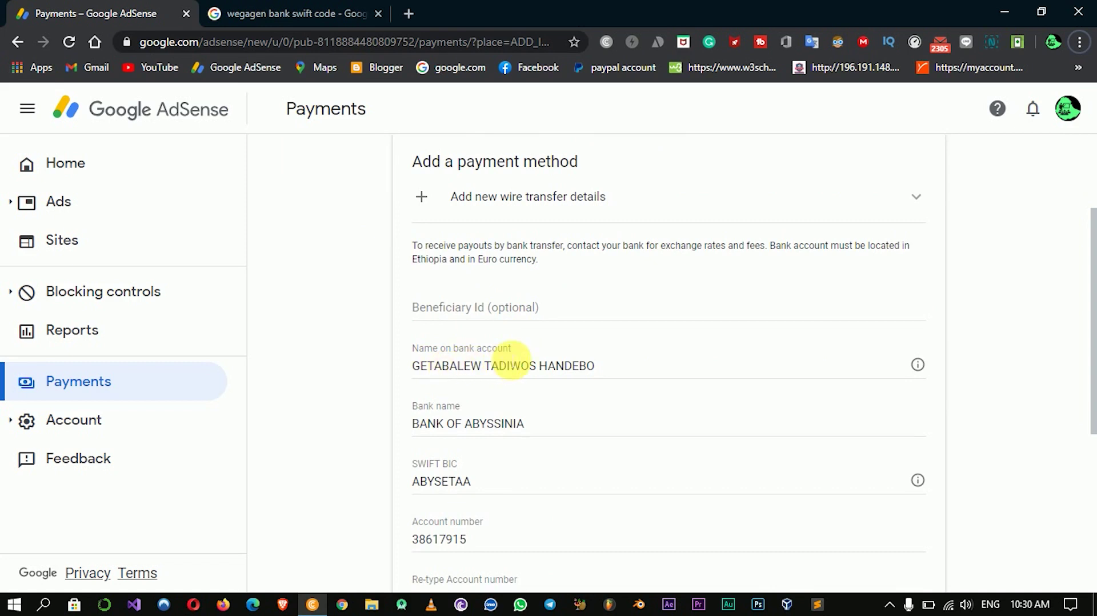
scroll(571, 360, "down", 2)
left_click_drag(606, 258, 413, 263)
left_click(574, 264)
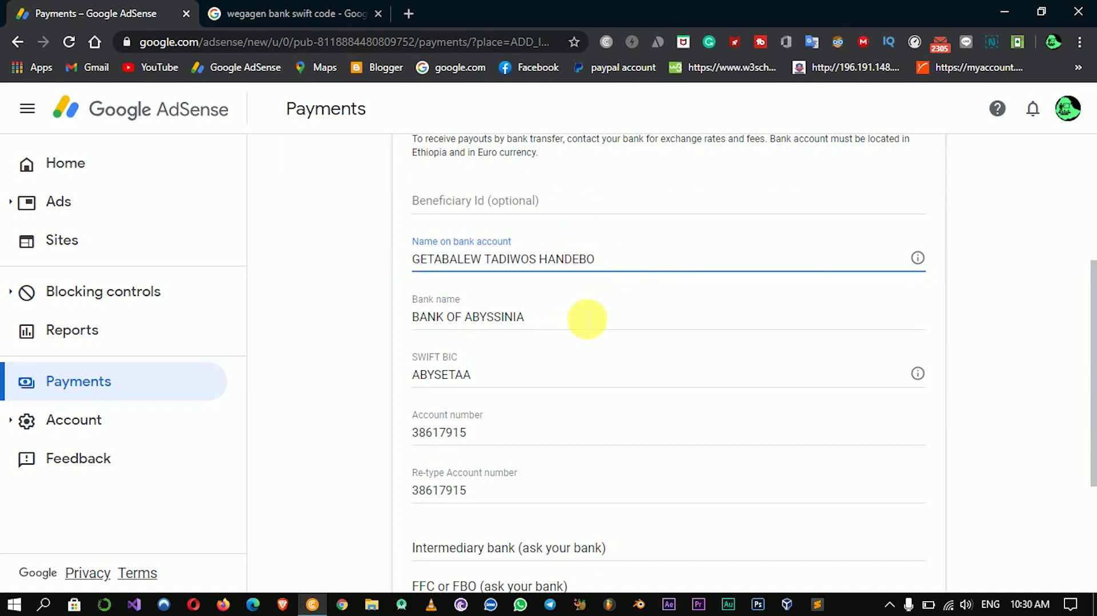
scroll(580, 317, "down", 2)
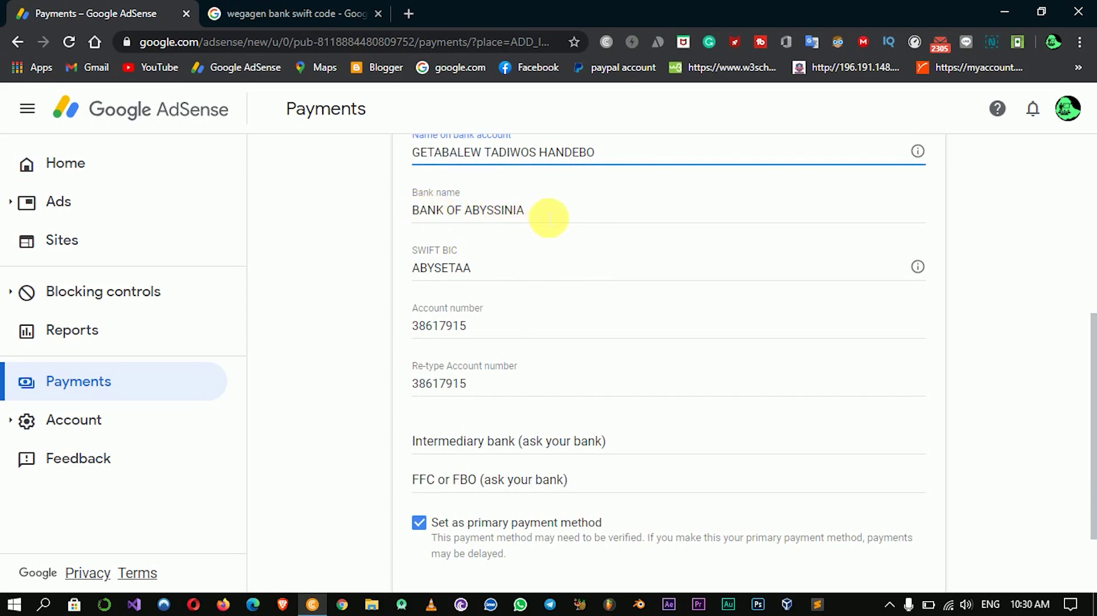
left_click_drag(535, 217, 411, 211)
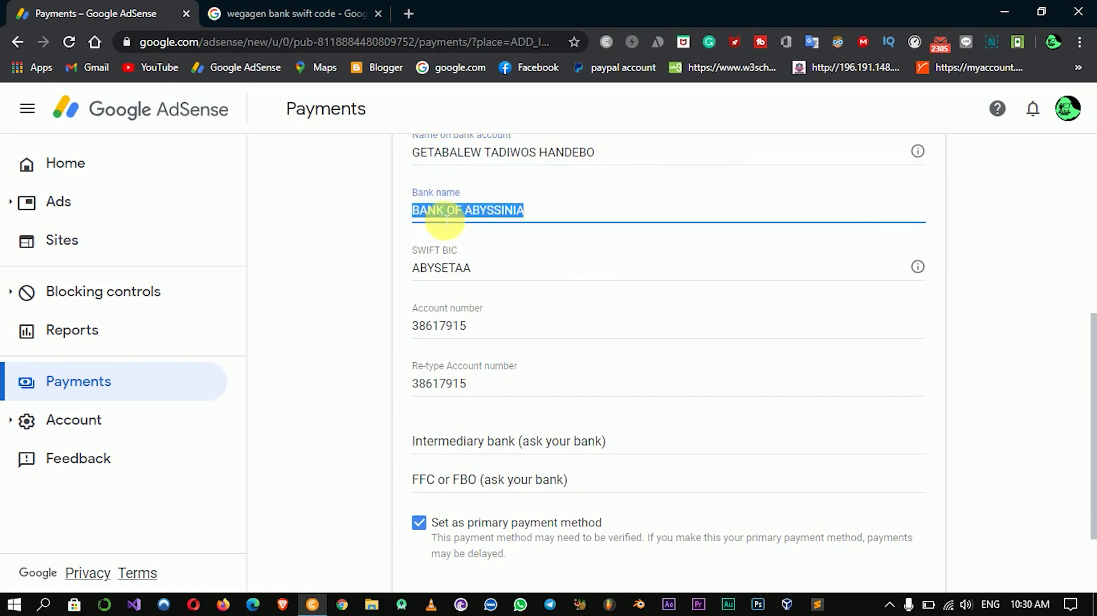
left_click(437, 211)
- Switch to the Google results and search for "abssinya bank swift code"
left_click(274, 13)
left_click(151, 117)
double_click(166, 120)
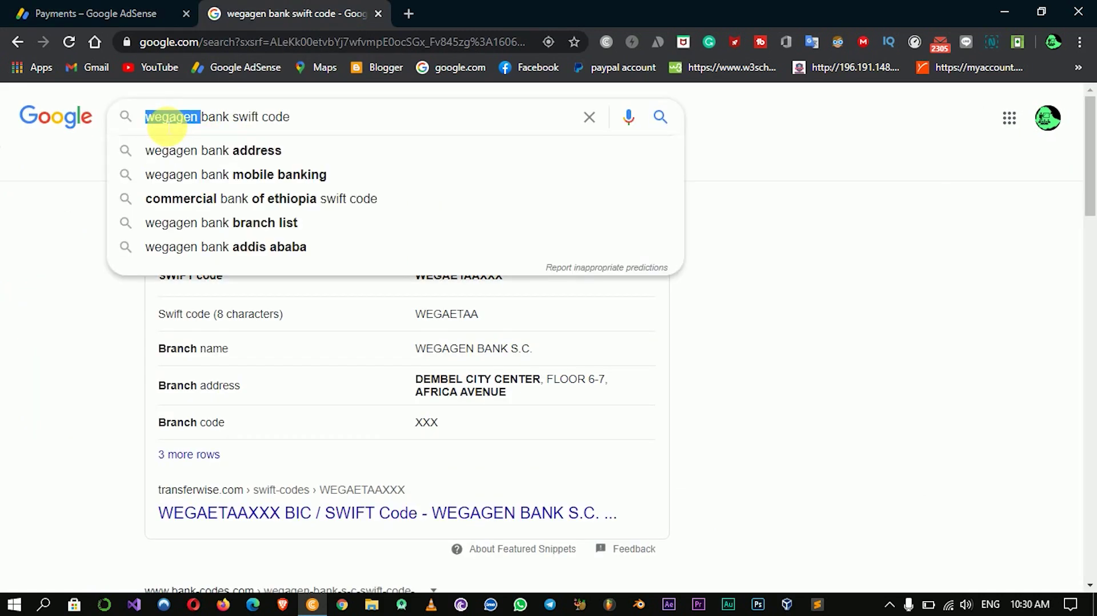
type("ab")
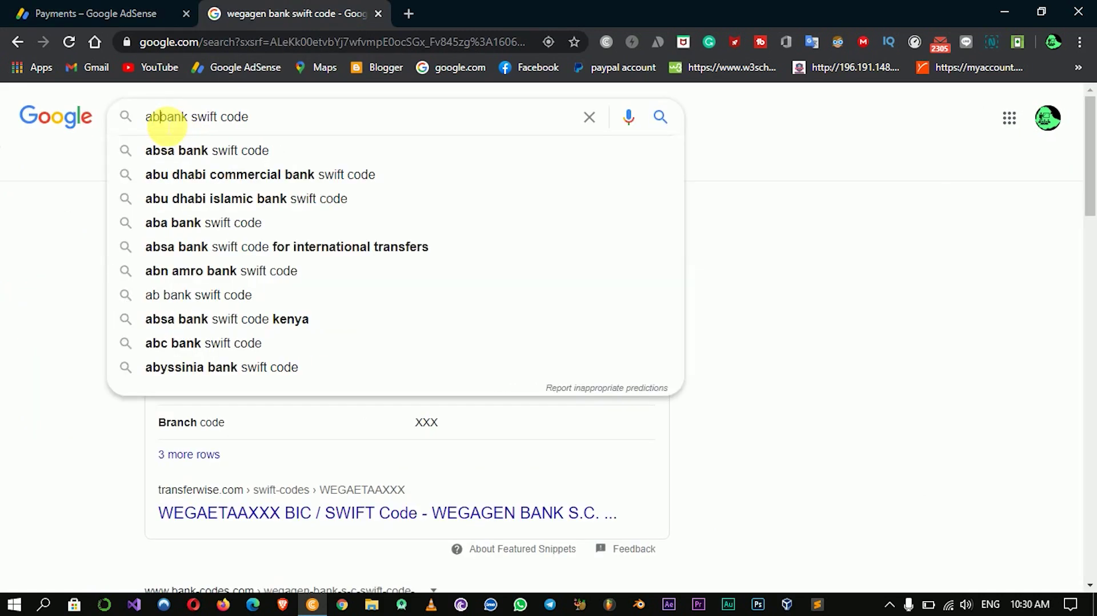
type("ss")
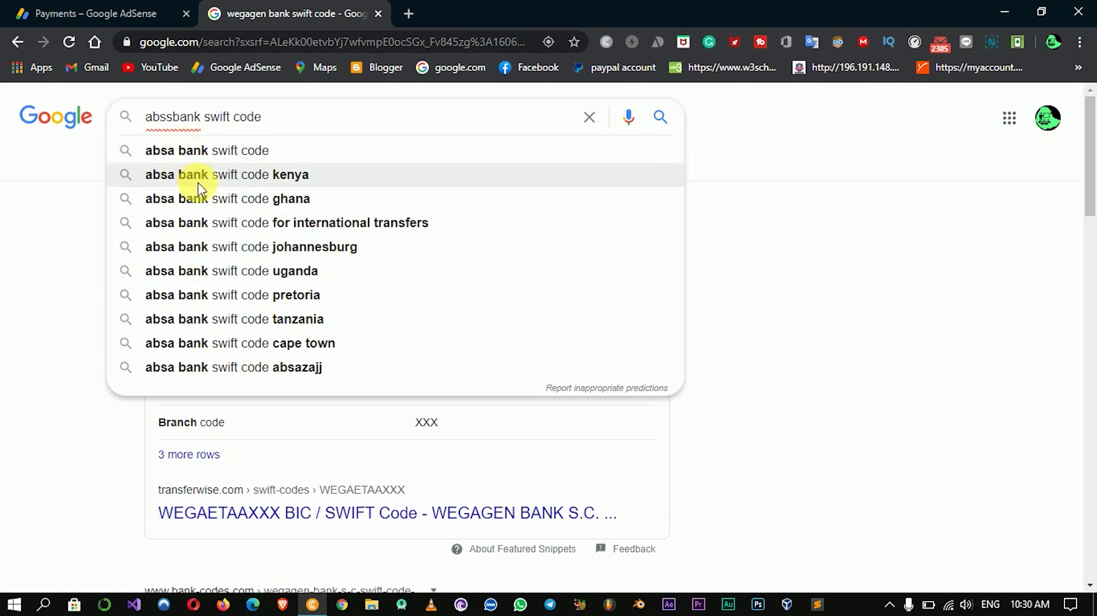
type("in")
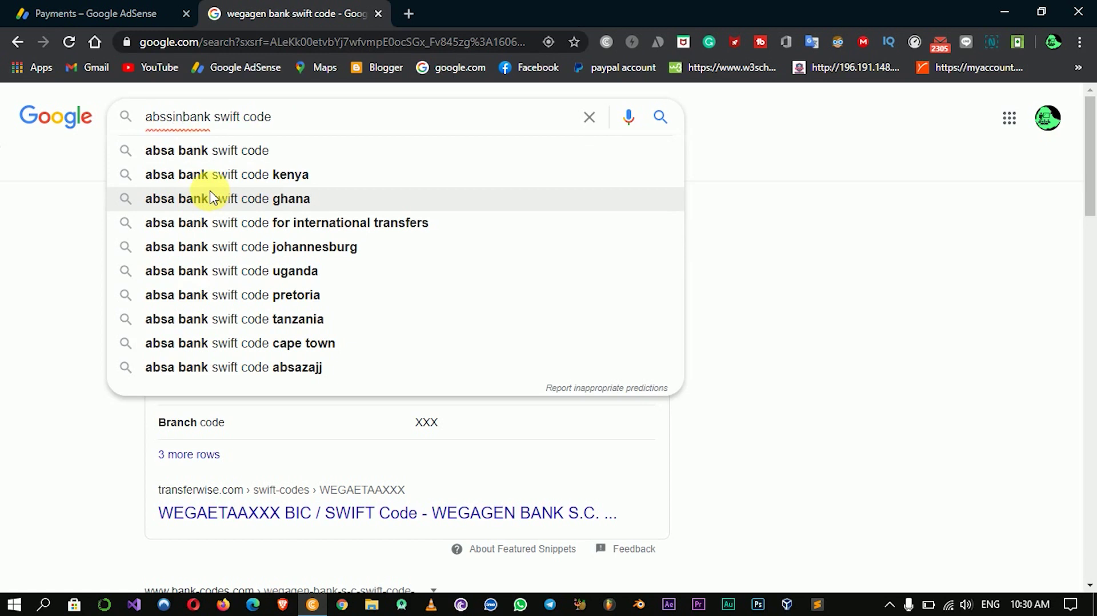
type("ya")
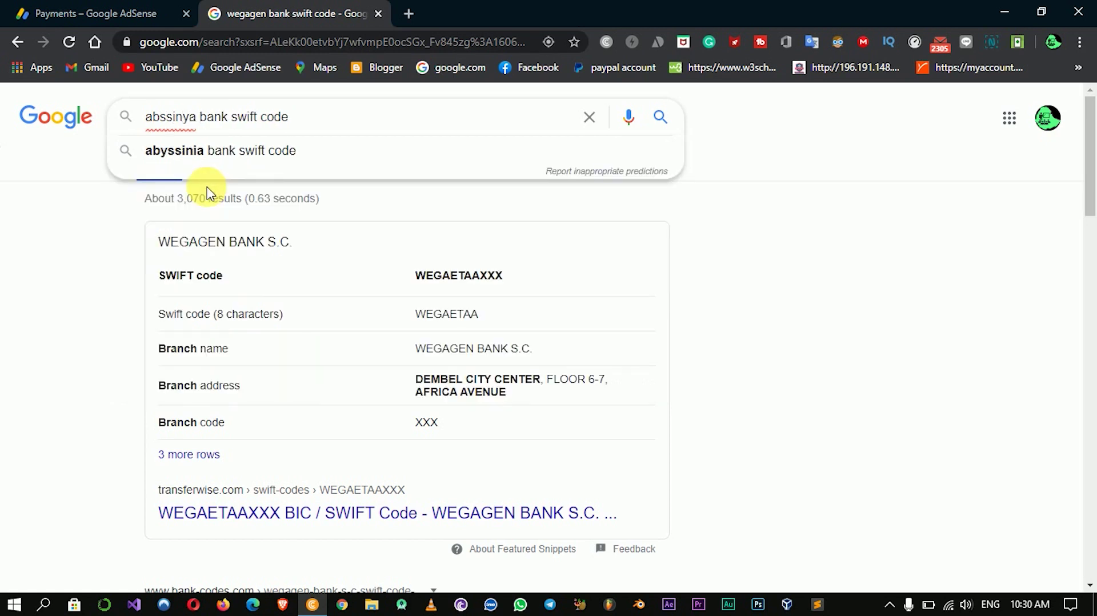
key("Return")
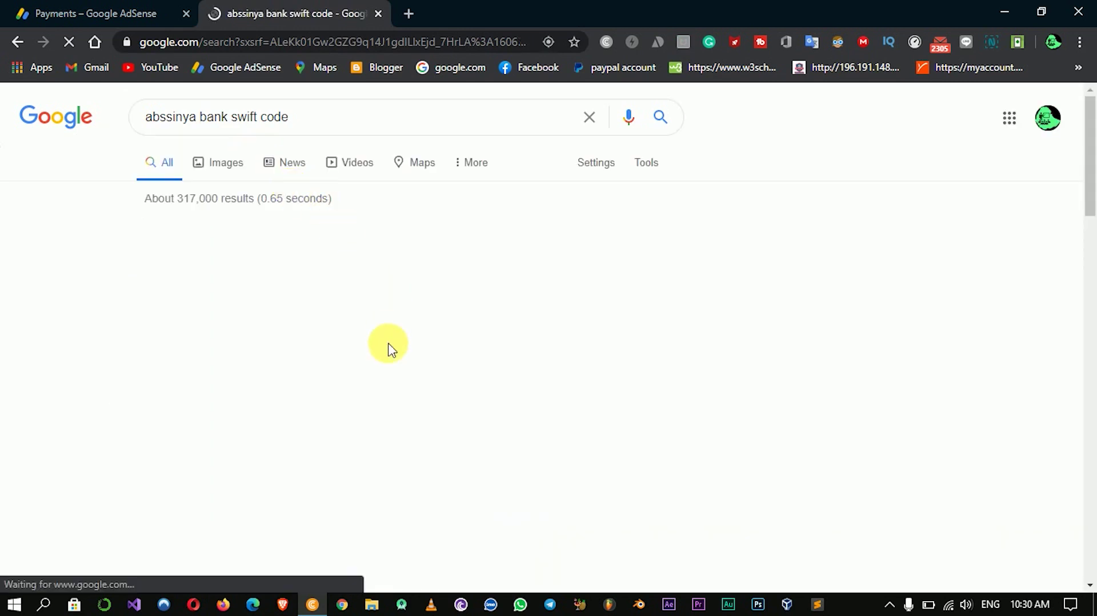
scroll(388, 348, "down", 2)
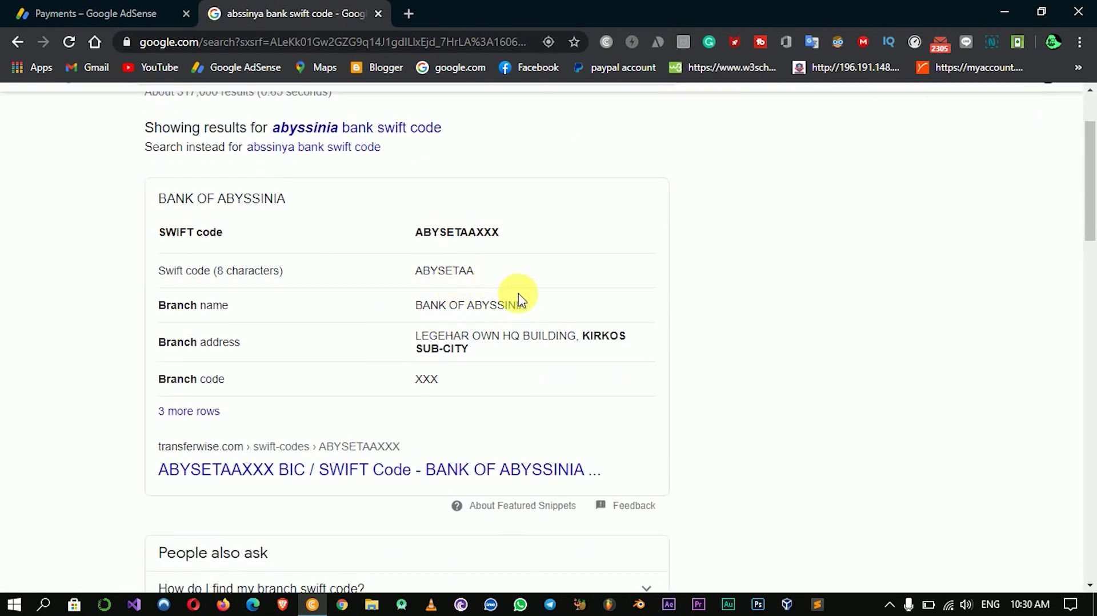
- Compare the Bank of Abyssinia branch name and 8-character SWIFT code with the Bank name and SWIFT BIC entries in AdSense
left_click_drag(533, 307, 416, 294)
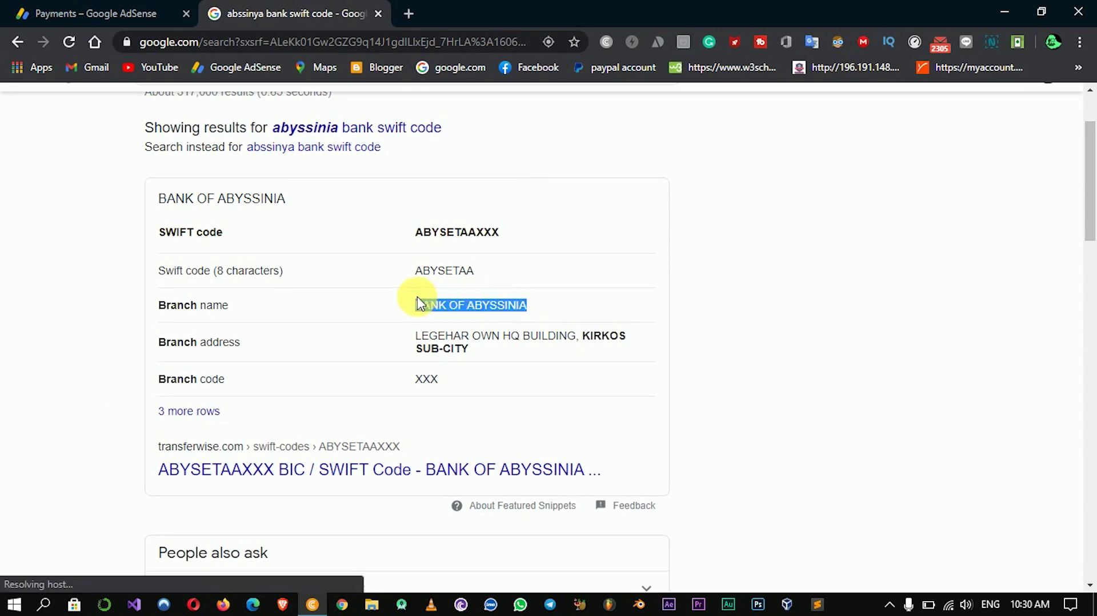
left_click(434, 300)
left_click(139, 13)
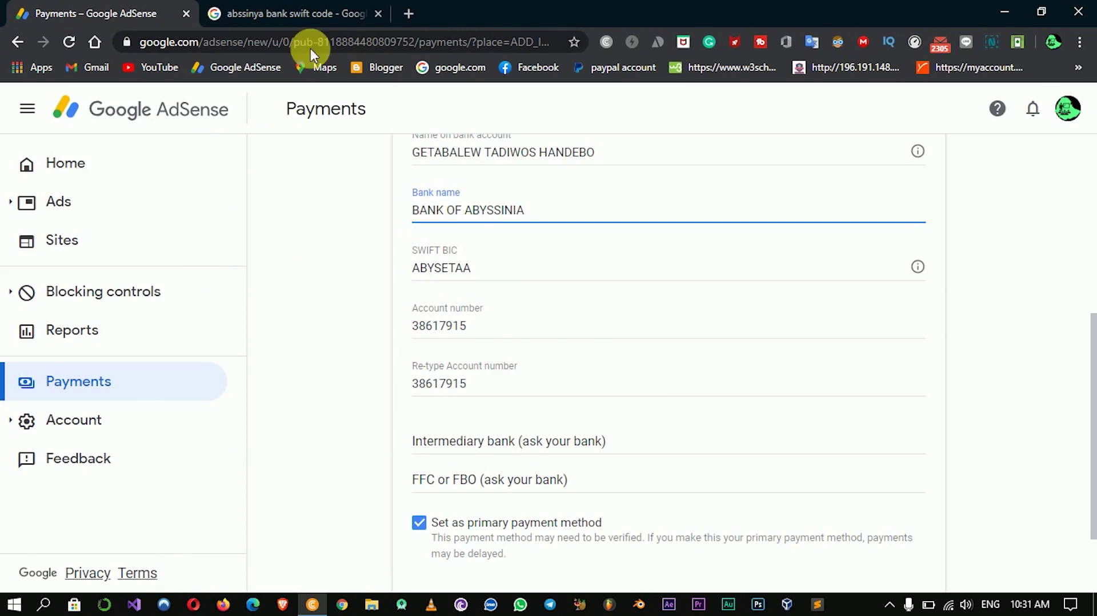
left_click(258, 13)
left_click_drag(475, 270, 415, 269)
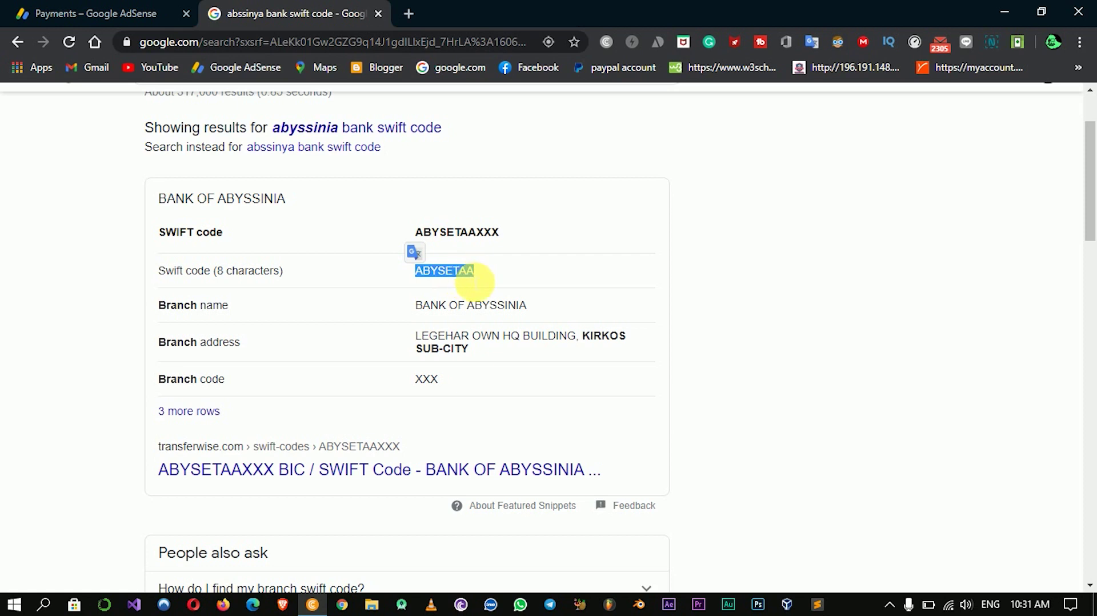
left_click(114, 11)
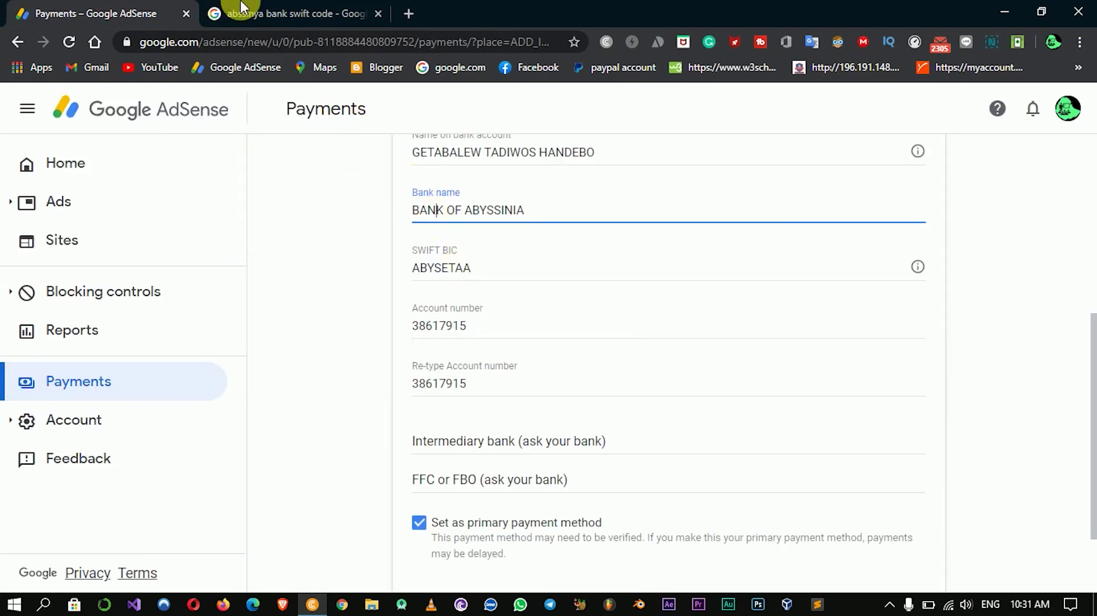
- Search Google for "commercial bank of ethiopia swift code" and return to the AdSense payment form
left_click(278, 17)
scroll(273, 169, "up", 2)
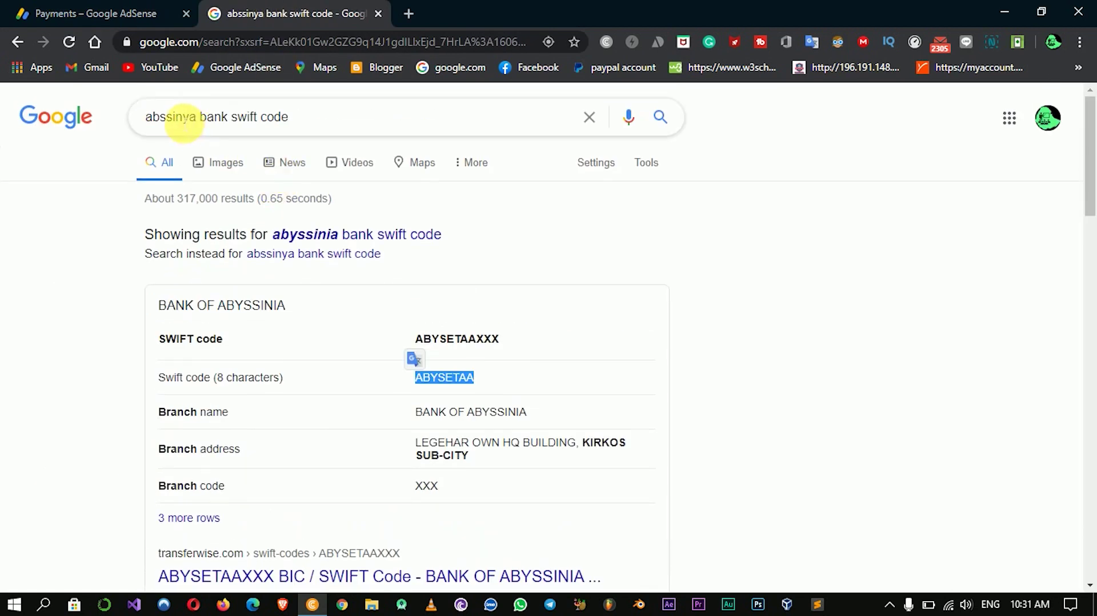
double_click(172, 118)
left_click(228, 152)
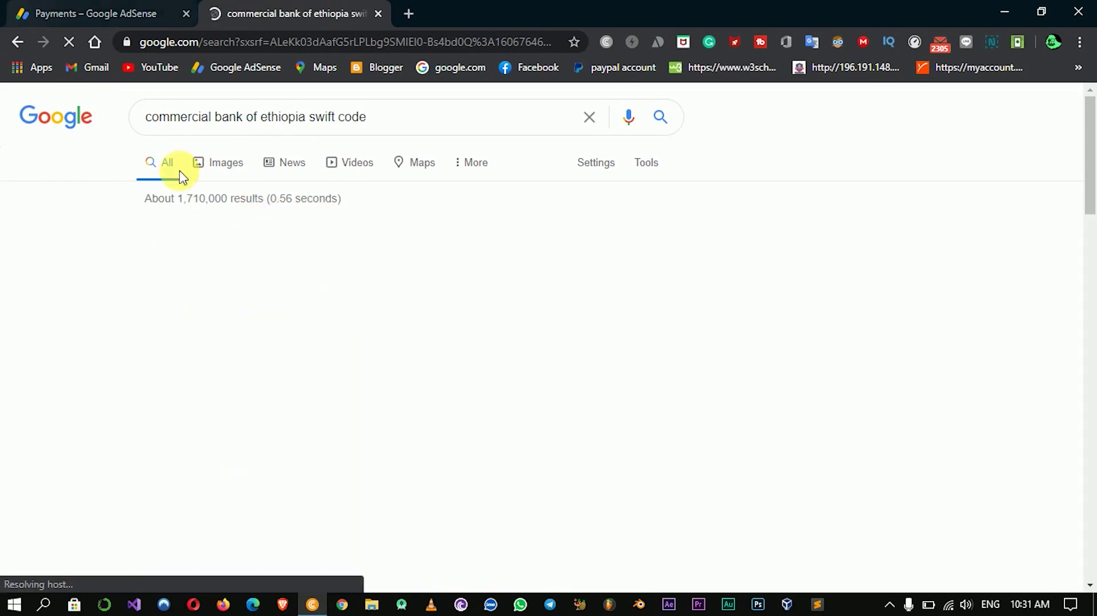
left_click(121, 8)
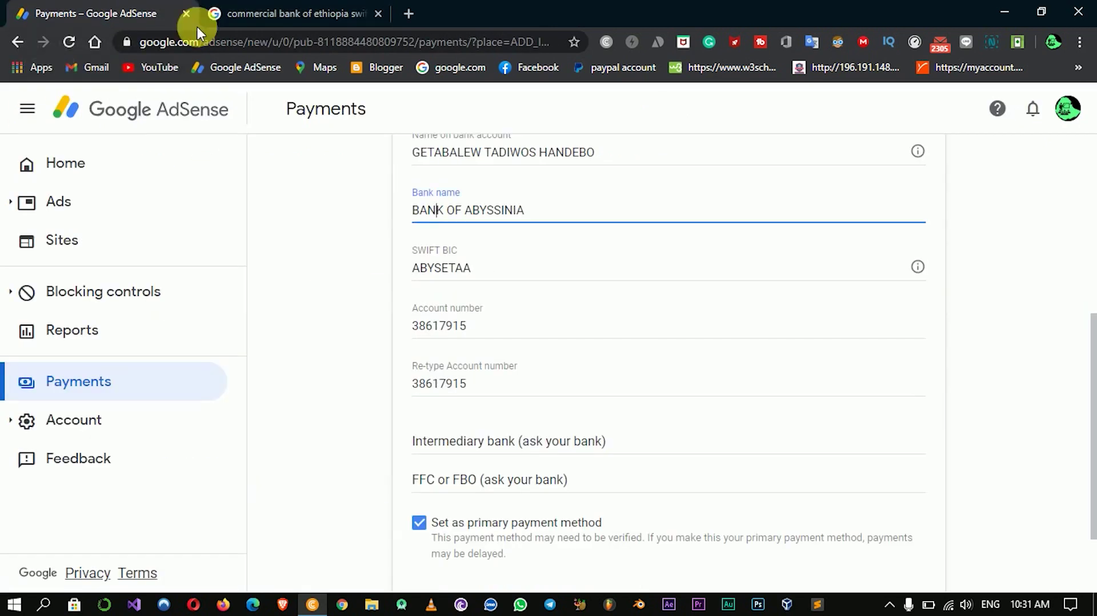
- Check the Account number and Re-type Account number entries, and look over the whole wire transfer form
scroll(557, 361, "up", 2)
scroll(559, 355, "down", 2)
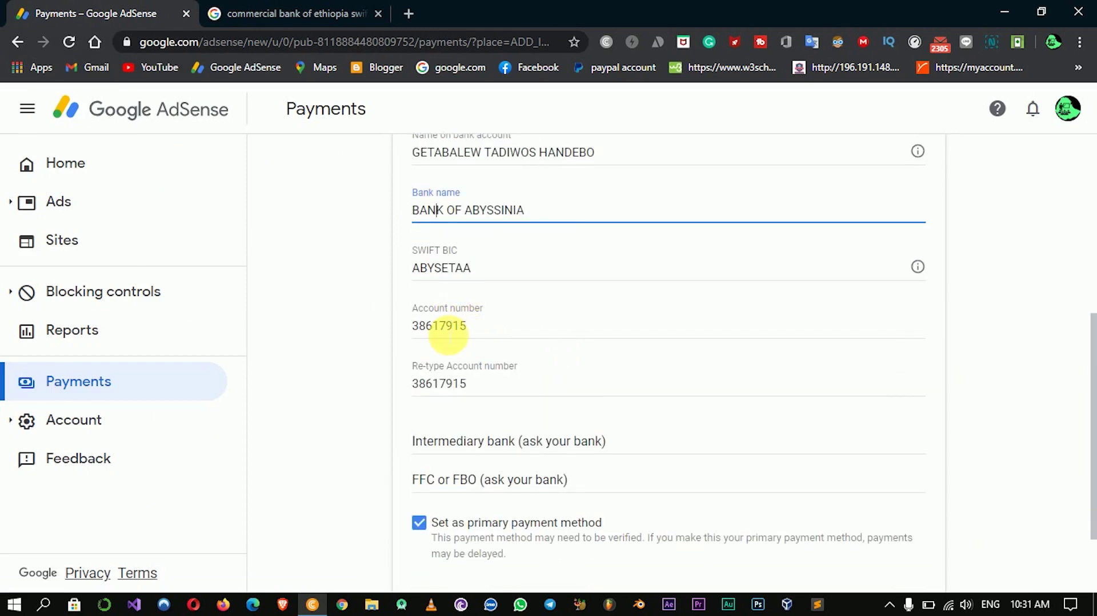
left_click(449, 327)
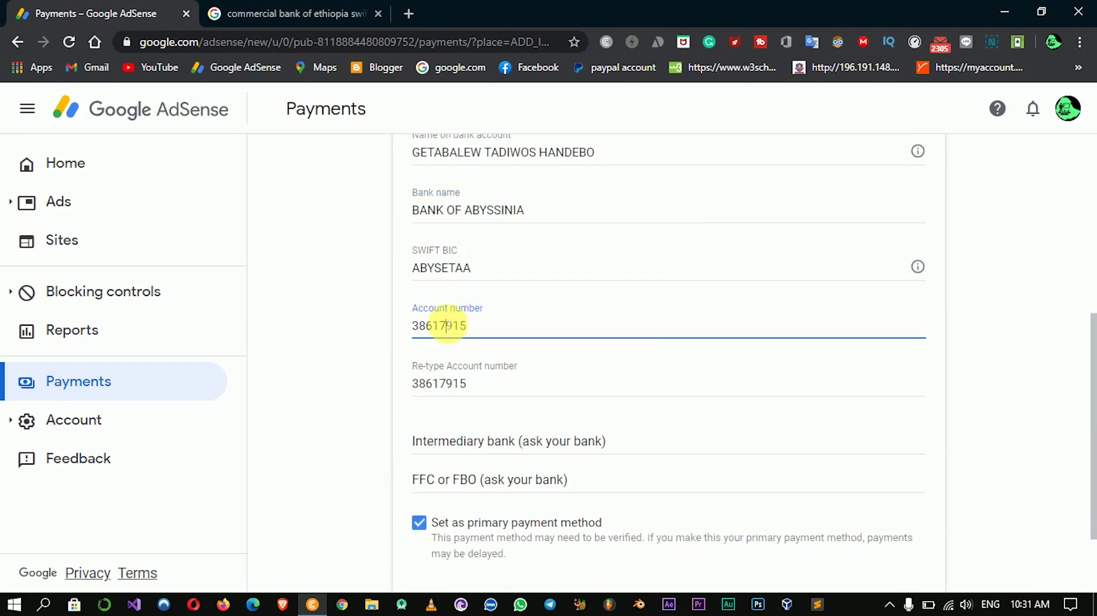
left_click_drag(474, 327, 411, 318)
left_click(454, 327)
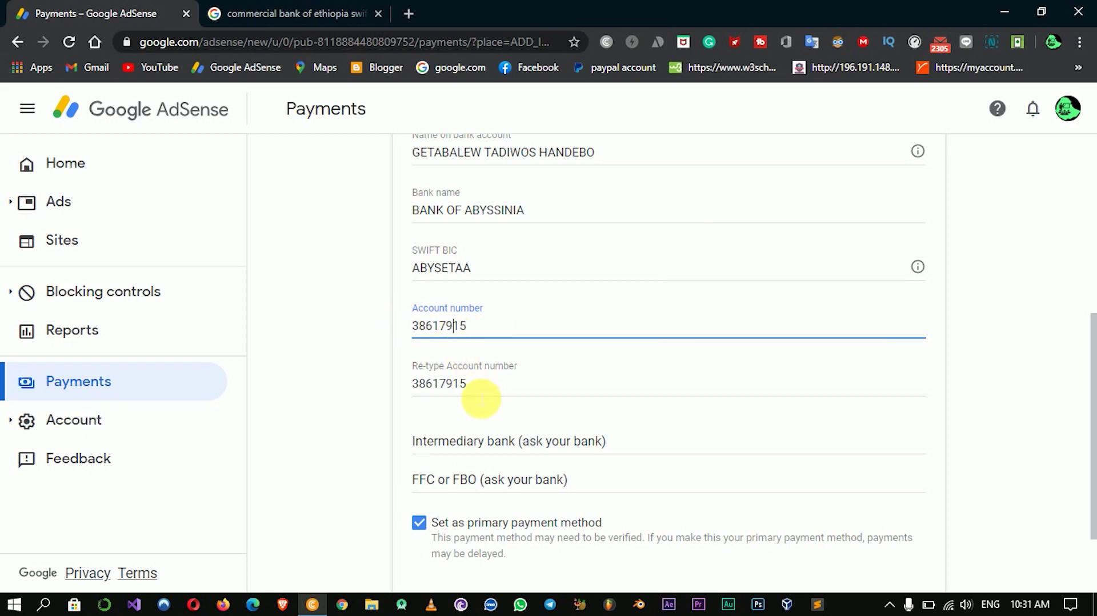
left_click_drag(472, 392, 417, 381)
left_click(444, 384)
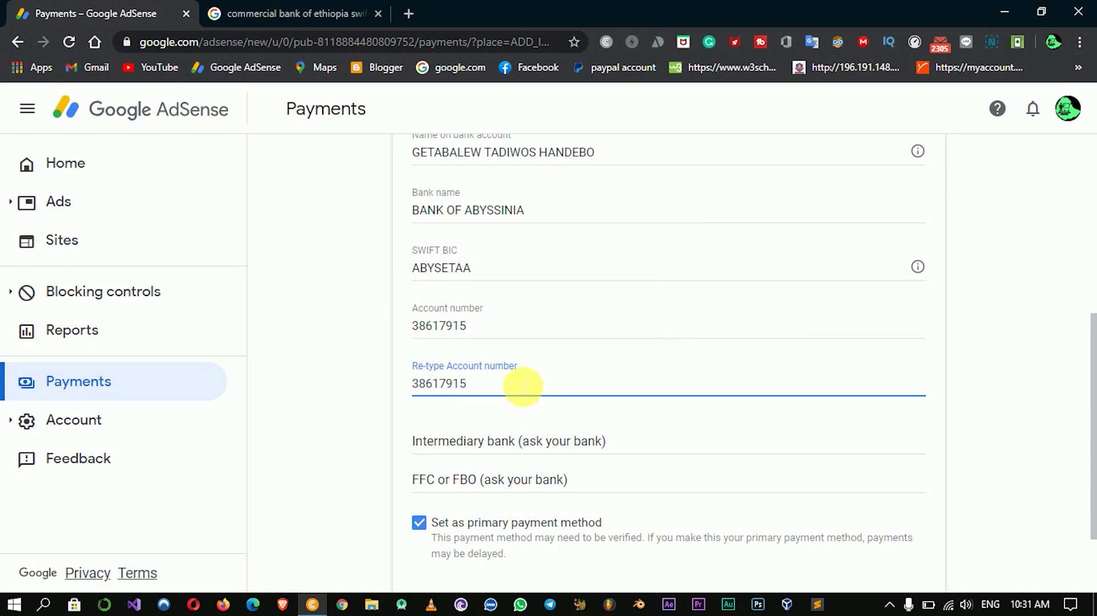
scroll(509, 383, "up", 5)
scroll(500, 379, "down", 2)
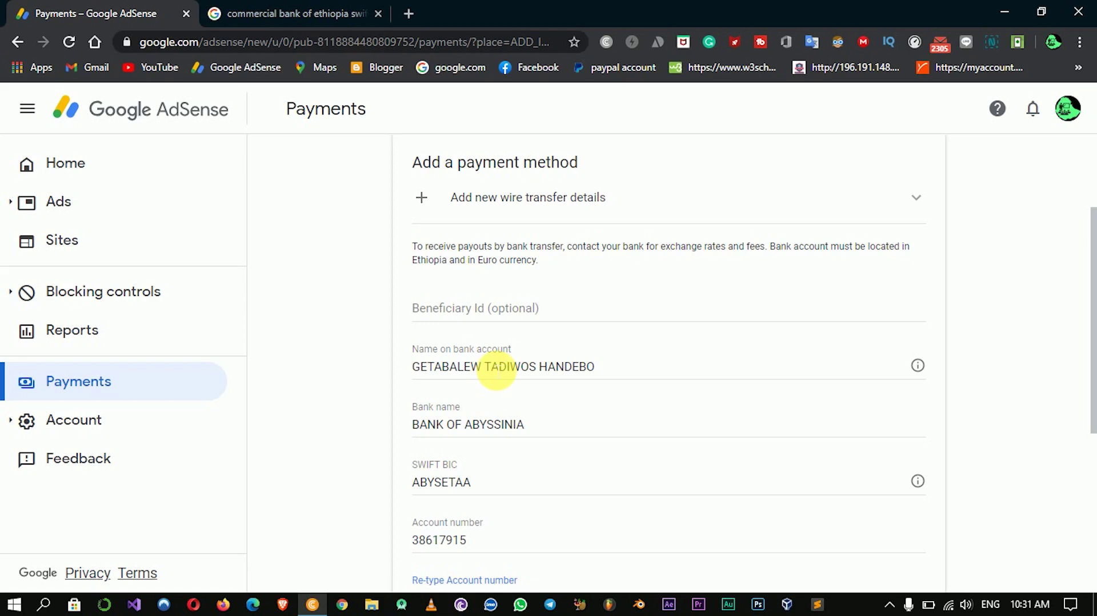
scroll(503, 380, "down", 4)
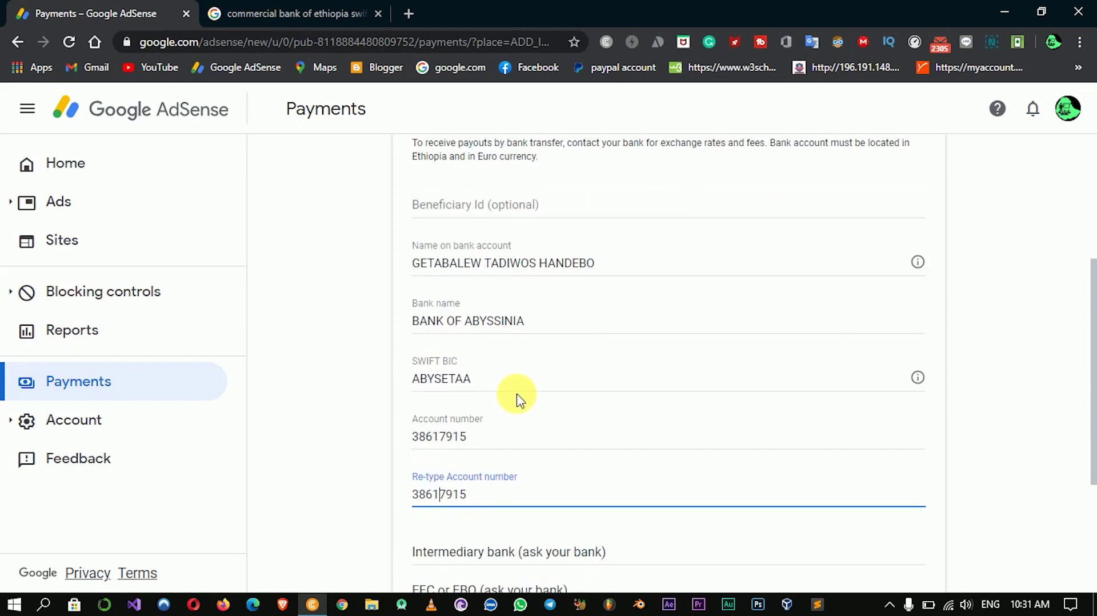
scroll(584, 416, "down", 1)
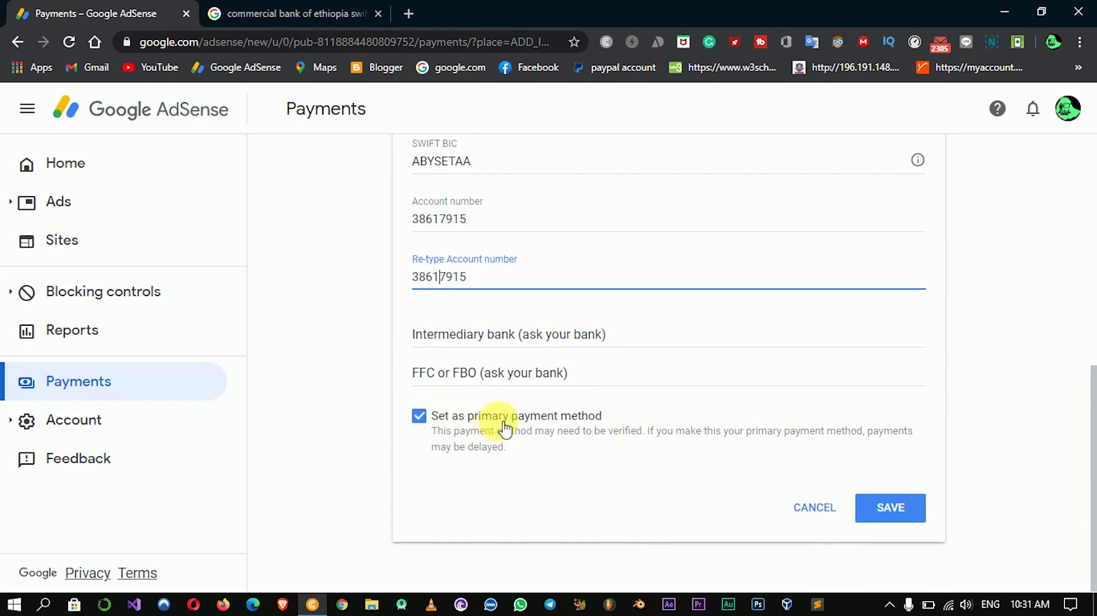
- Save the wire transfer details with Set as primary payment method enabled, and check the saved bank transfer's Primary label
left_click(422, 419)
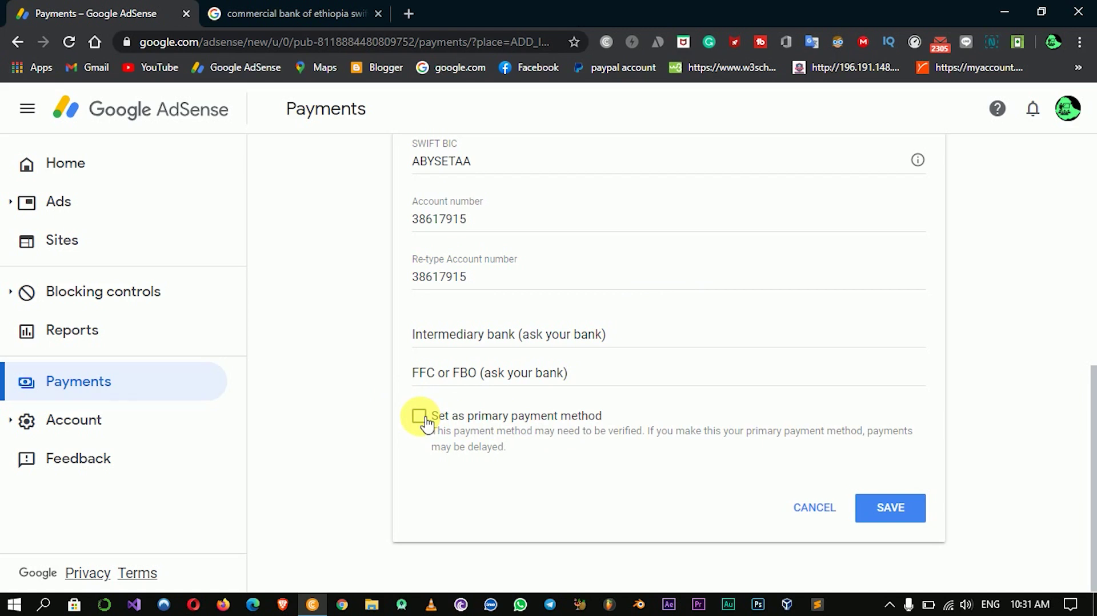
left_click(425, 422)
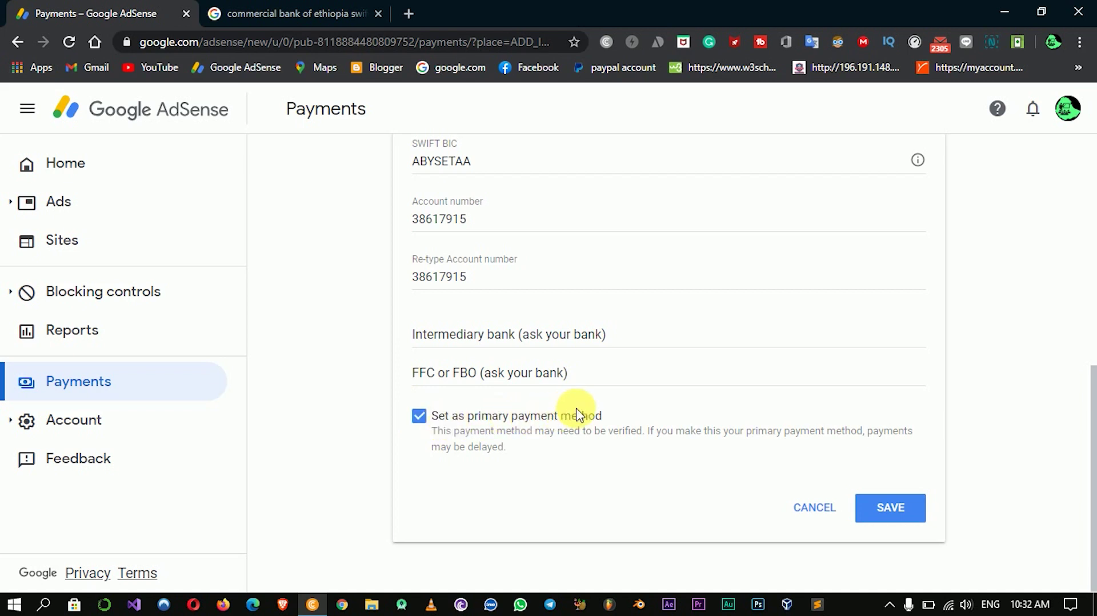
scroll(506, 365, "up", 4)
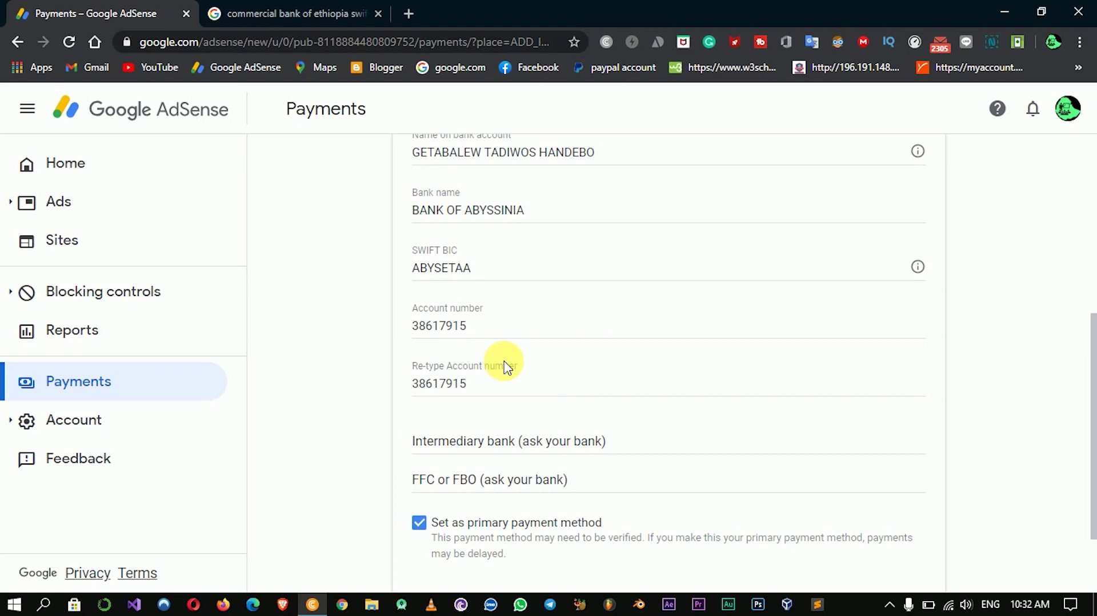
scroll(509, 368, "down", 5)
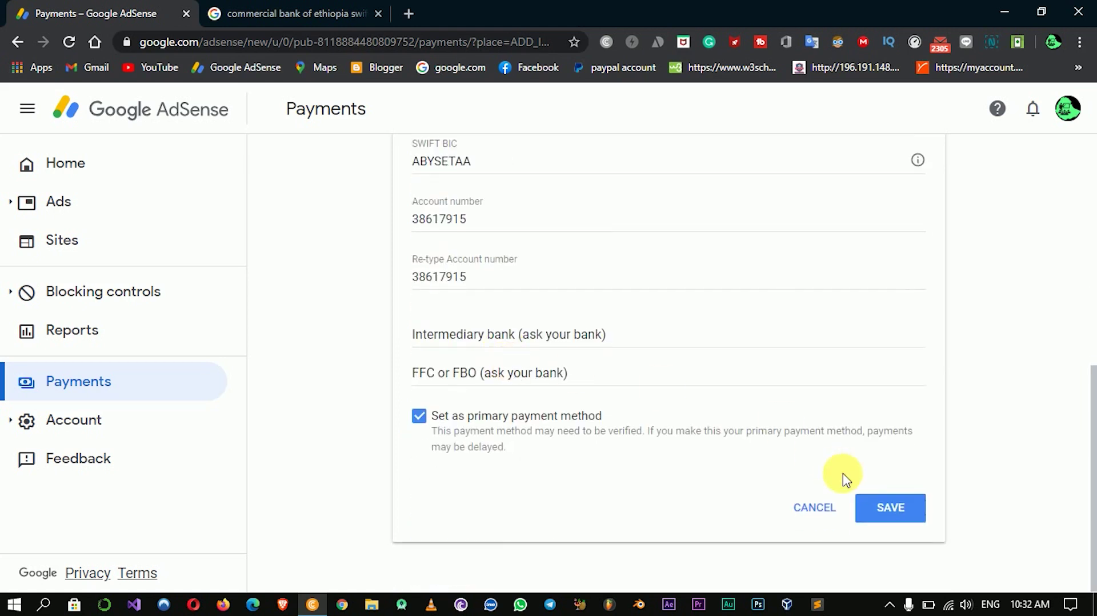
left_click(887, 510)
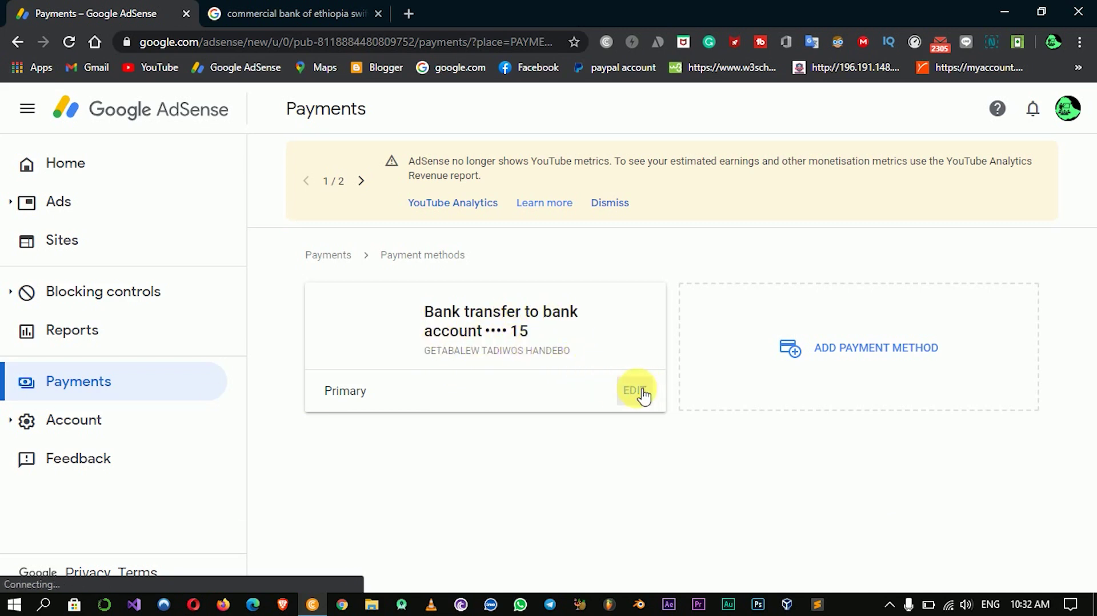
left_click_drag(386, 389, 318, 386)
left_click(356, 449)
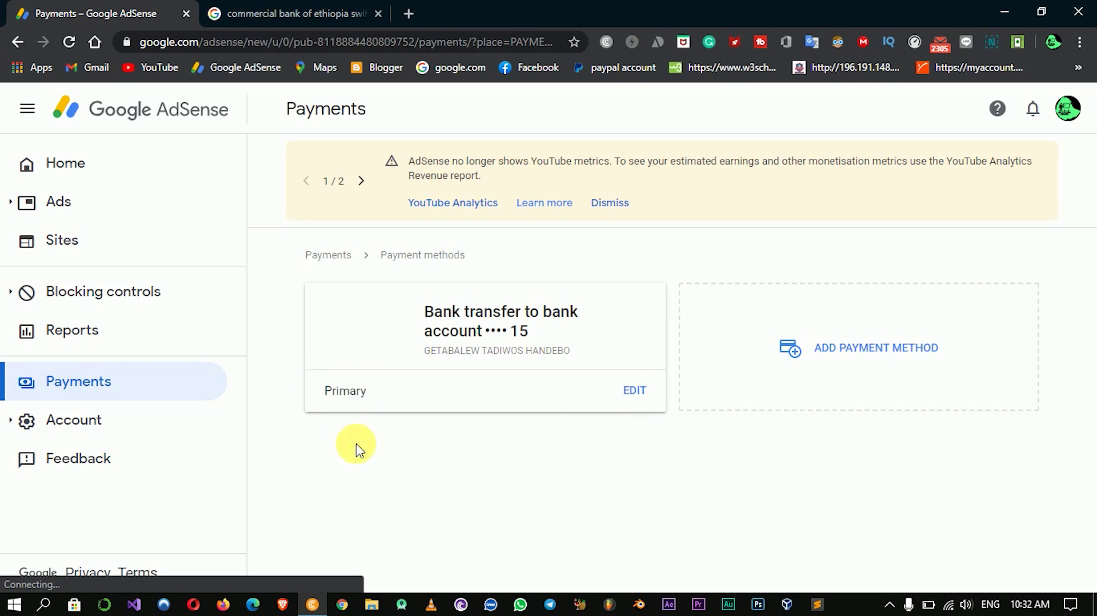